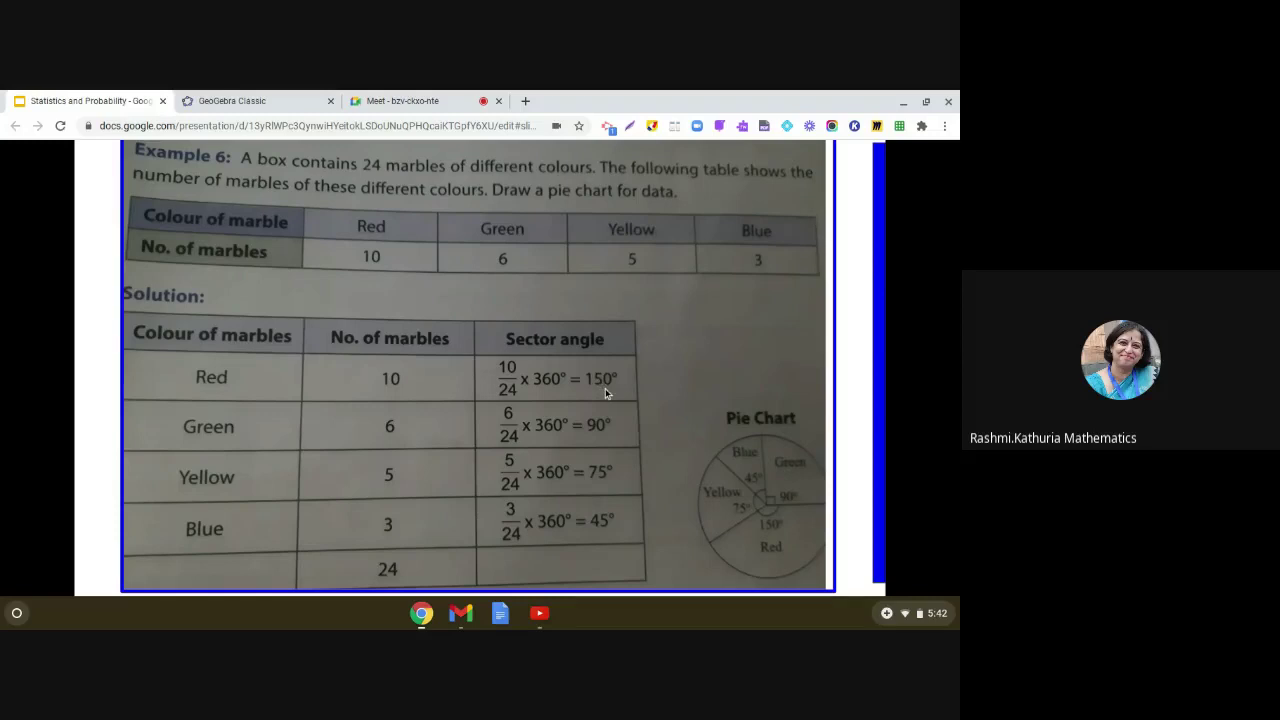
Advance to slide 75, the finished pie chart with Red 150°, Green 90°, Yellow 75°, Blue 45°
key(Right)
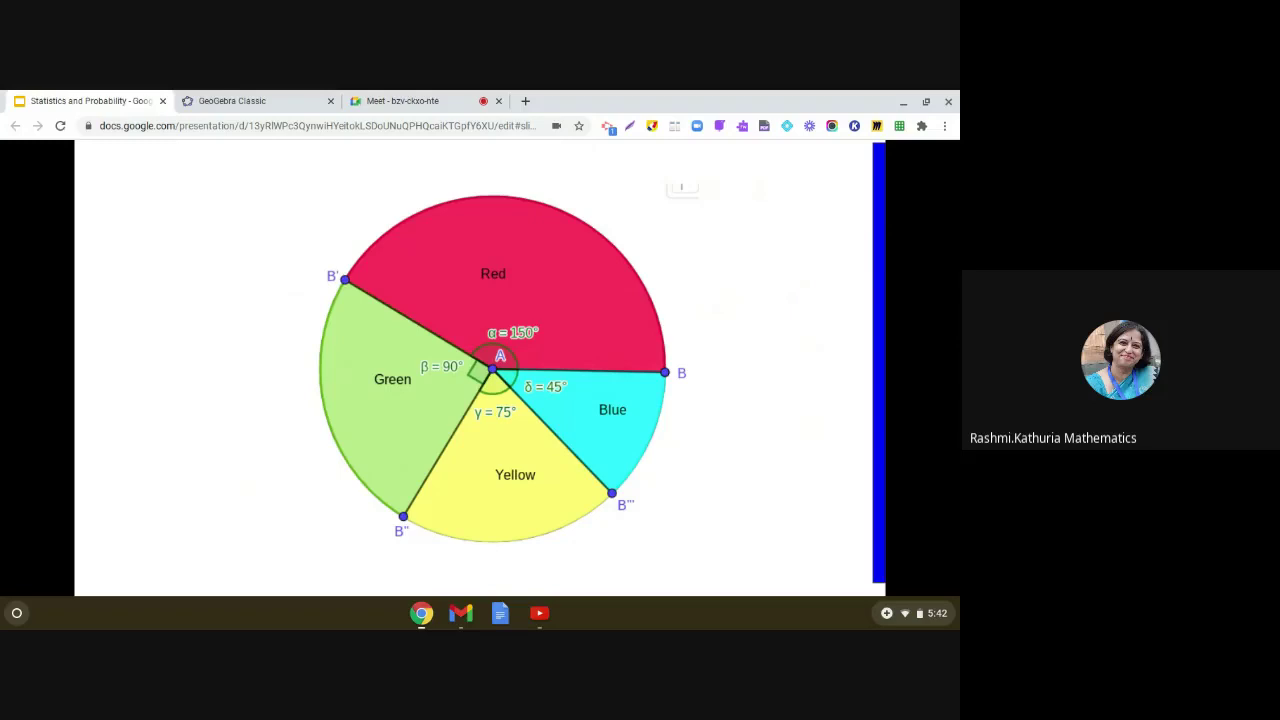
In GeoGebra, replay to step 3 of 23 showing point B and circle c, recentring the view
click(277, 104)
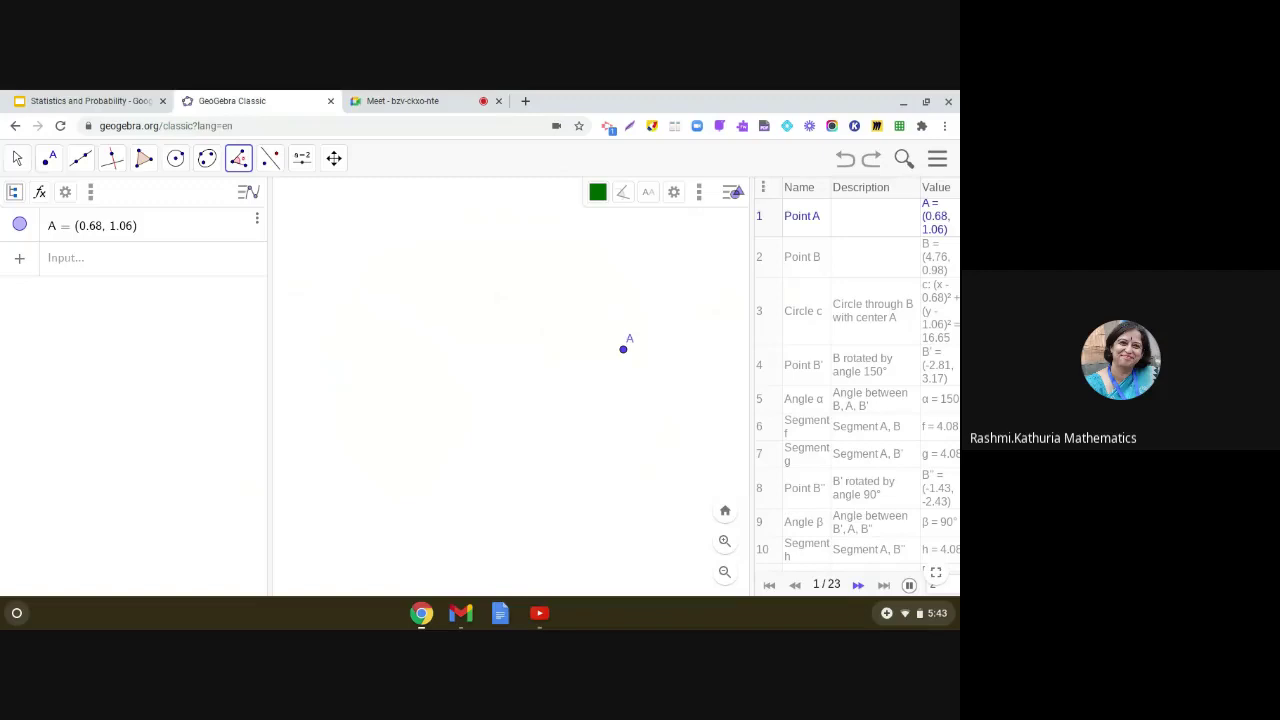
click(857, 585)
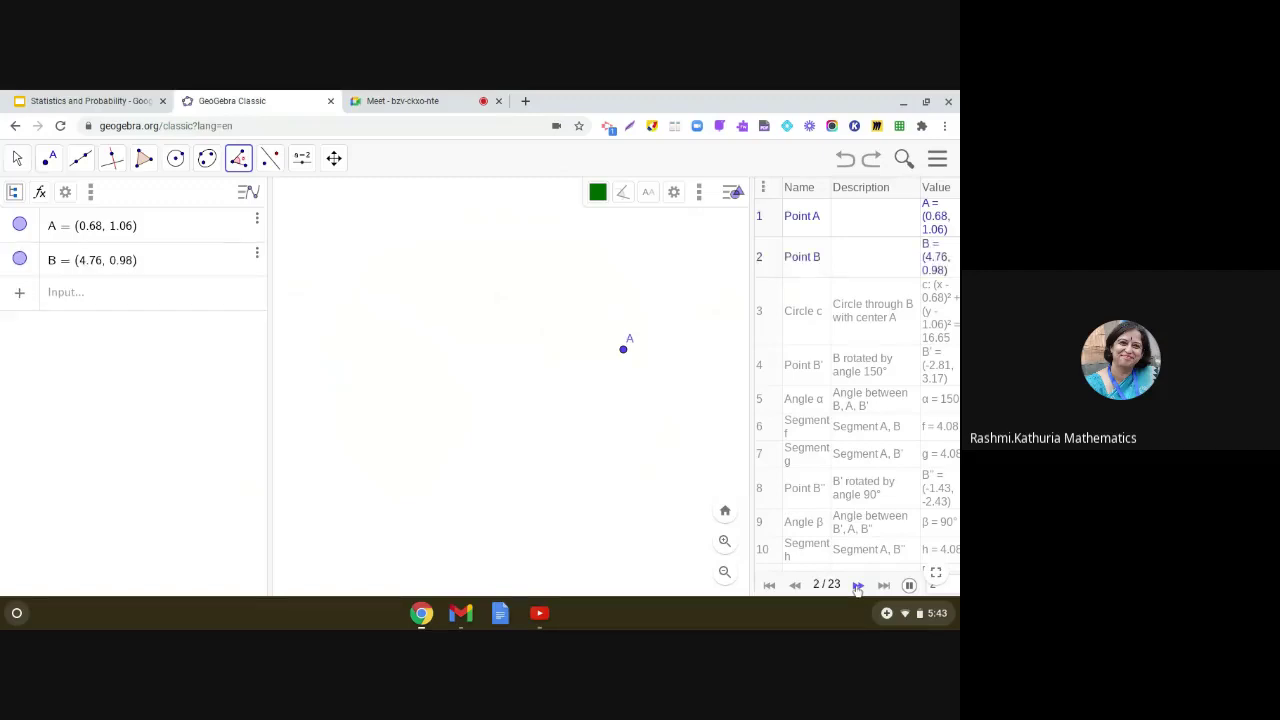
click(857, 585)
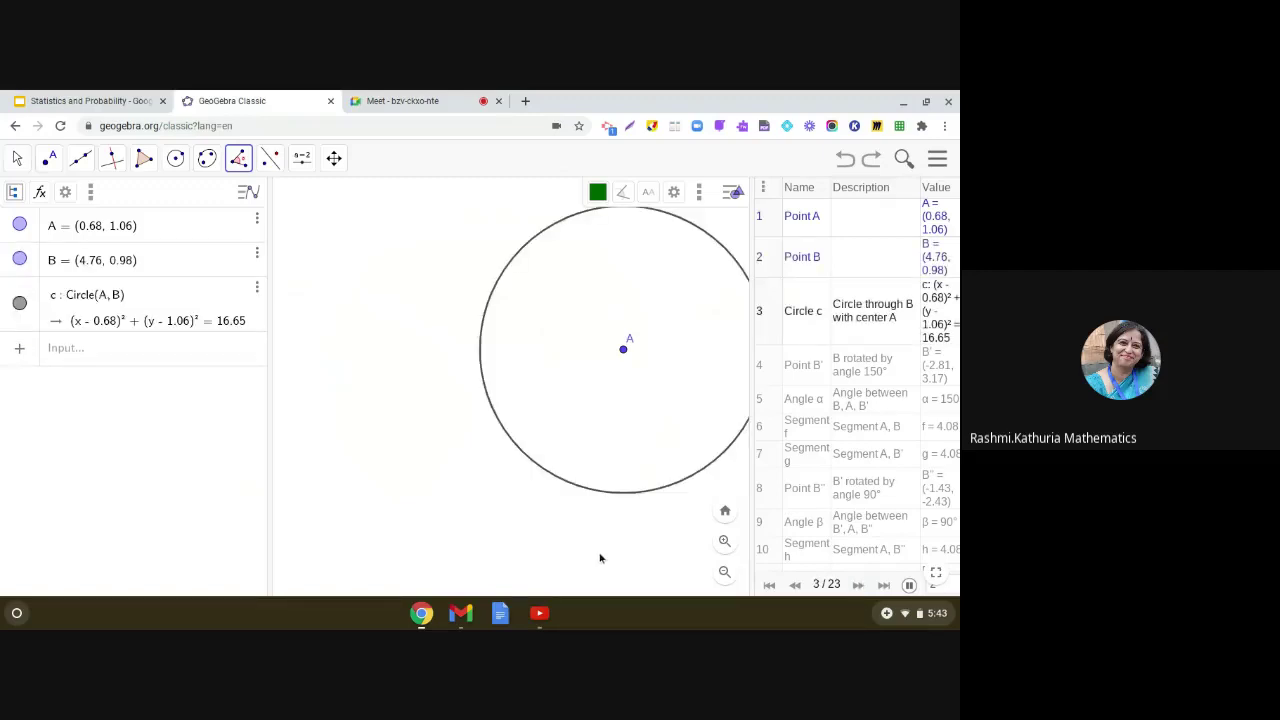
click(724, 516)
click(175, 158)
Choose the circle-through-point tool, then replay to show B′ rotated 150° about A and angle α = 150°
click(193, 229)
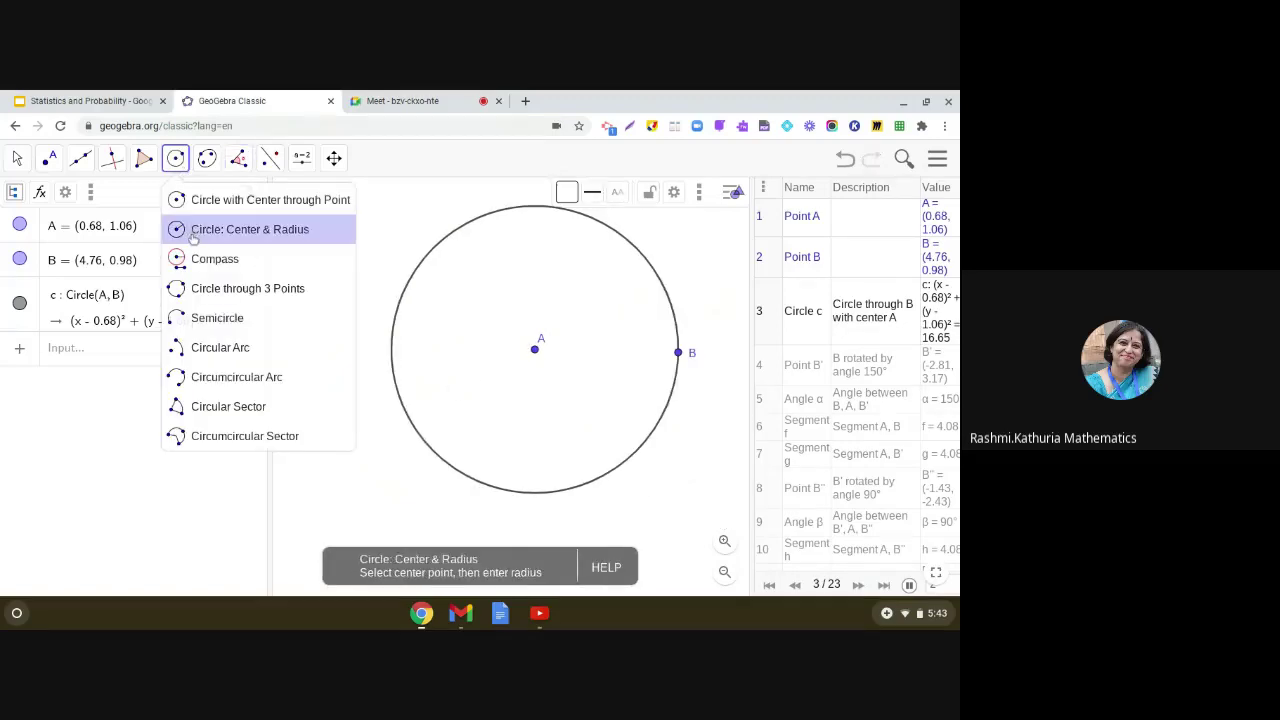
click(218, 202)
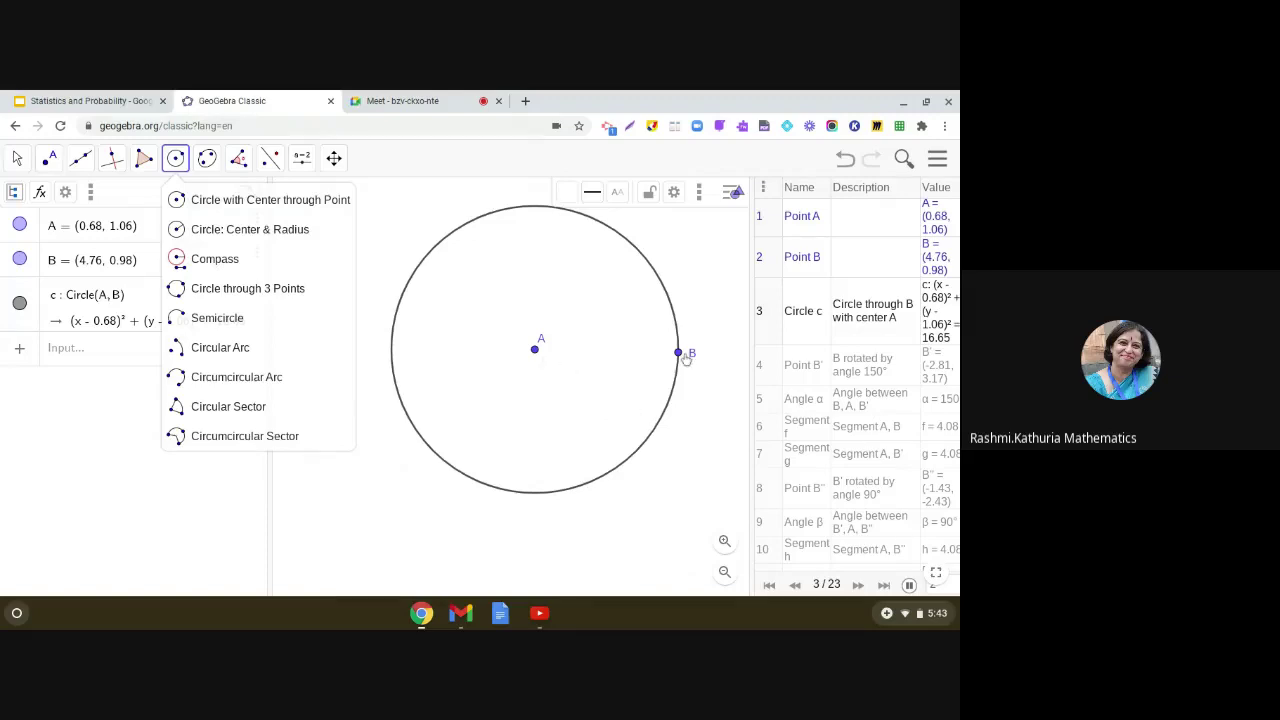
click(858, 585)
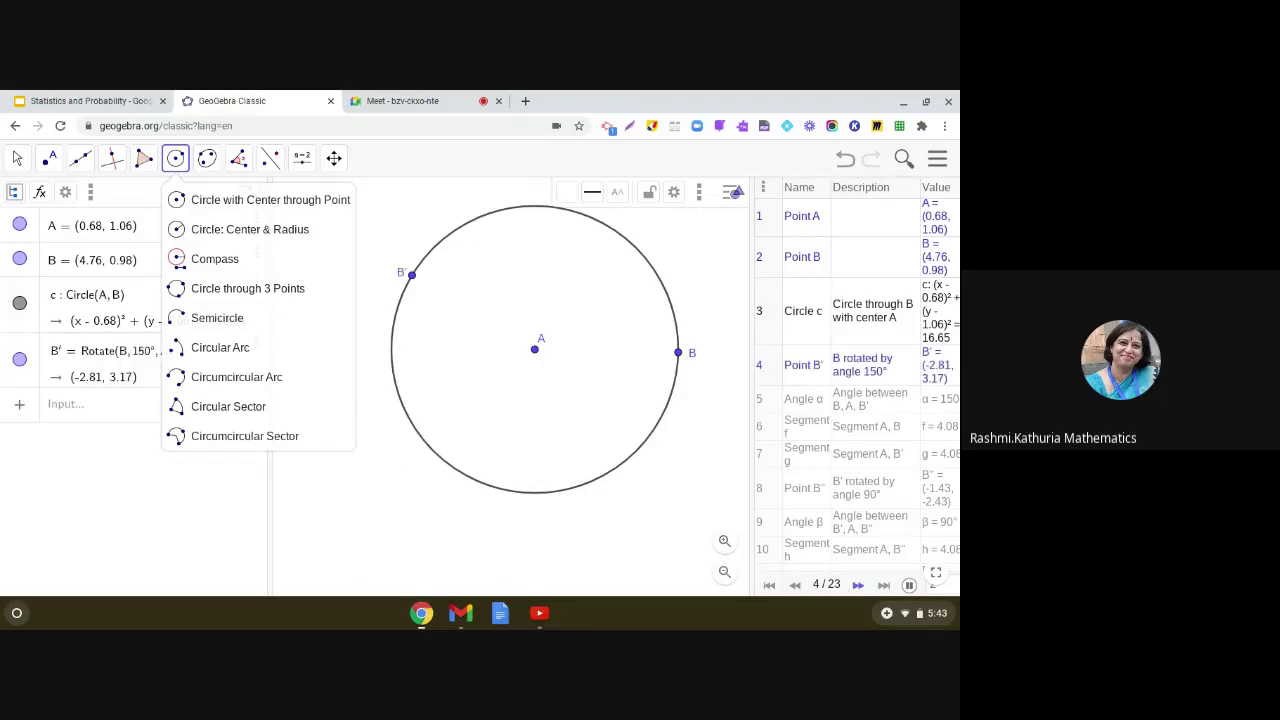
click(858, 585)
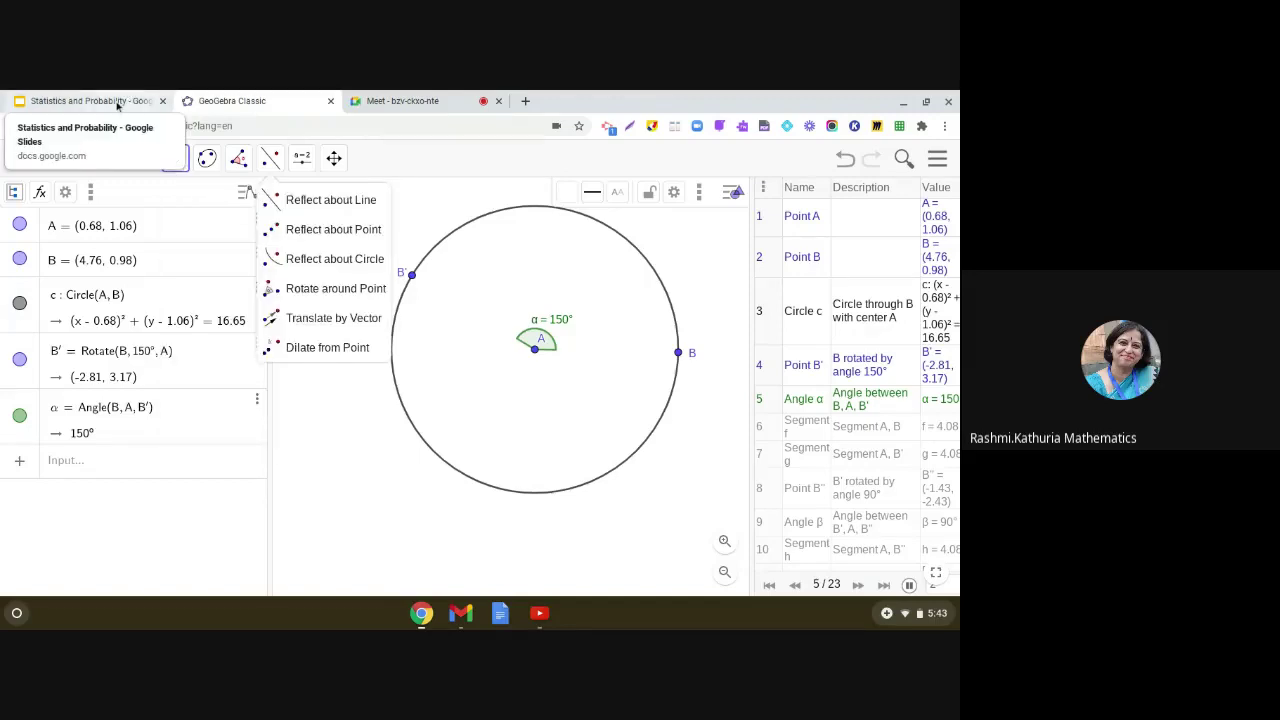
click(85, 101)
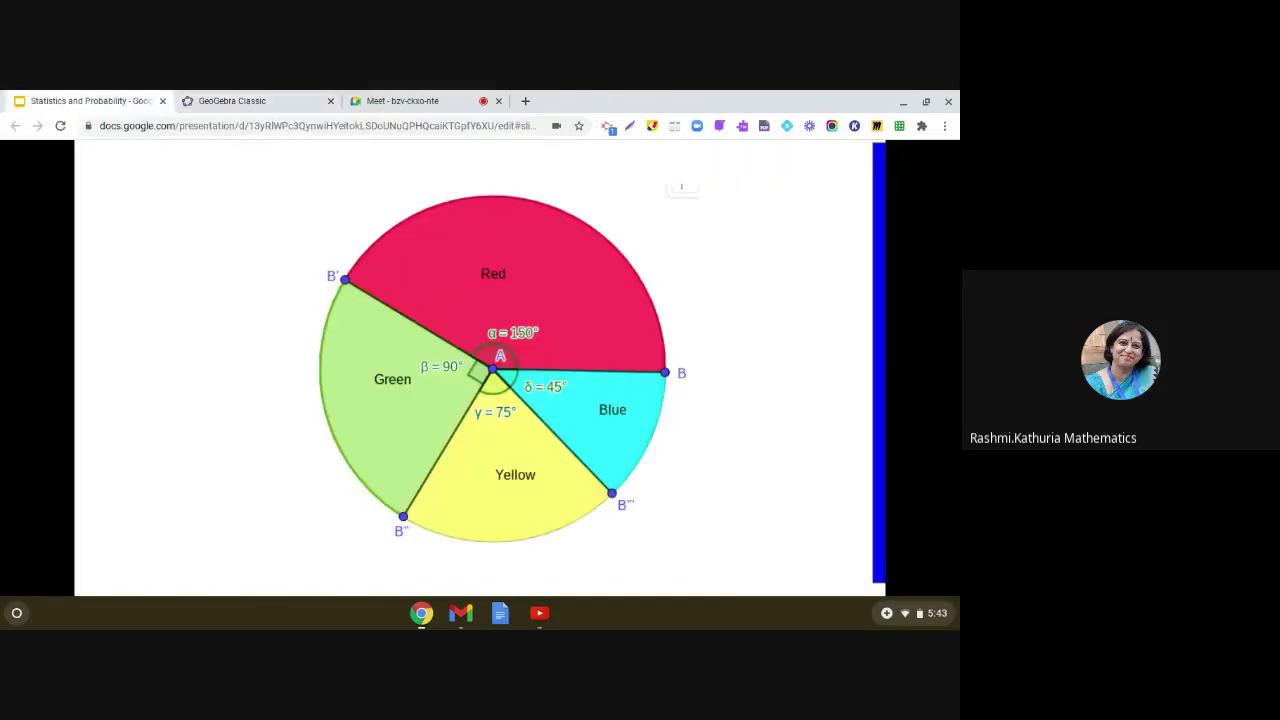
key(Right)
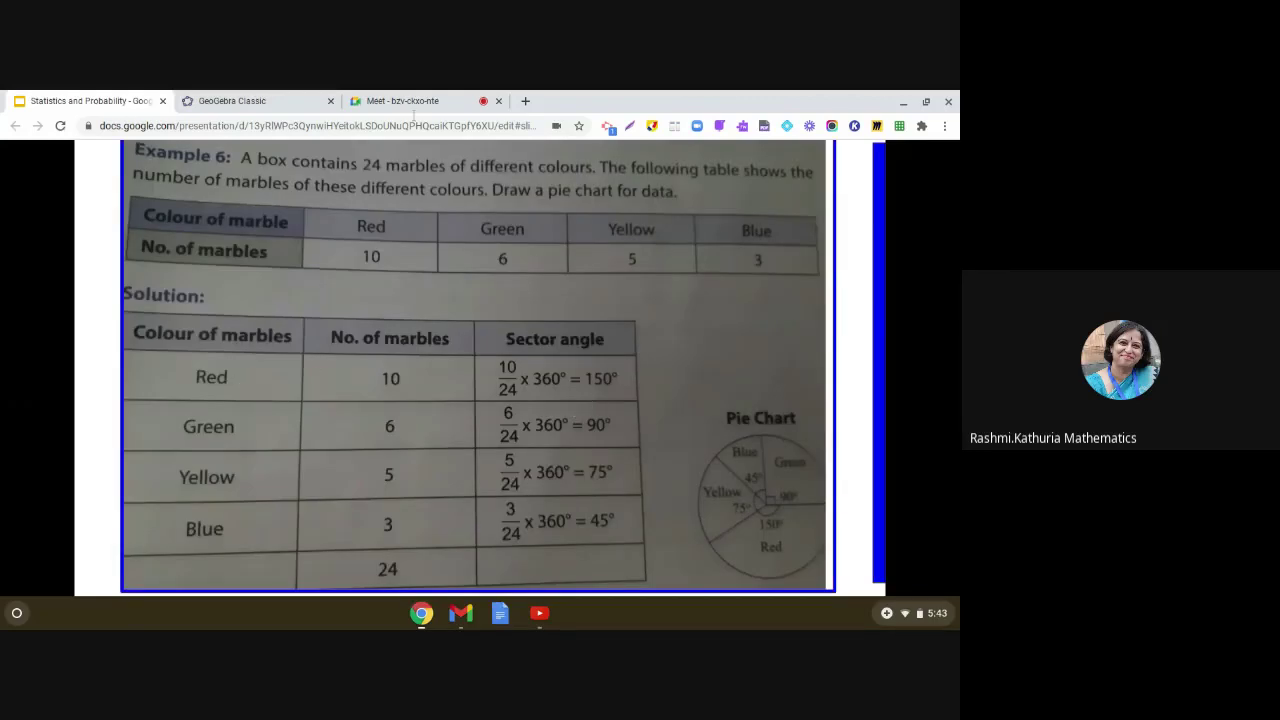
click(224, 103)
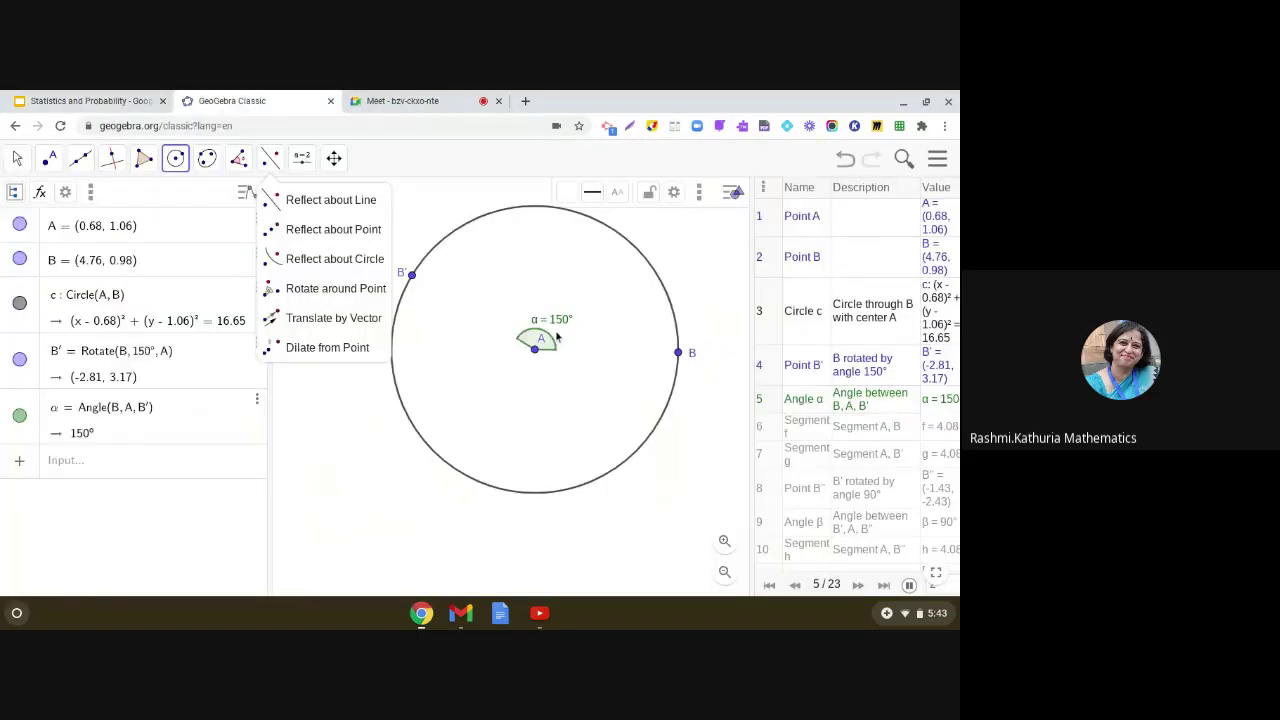
Replay to step 8, showing radii f and g (4.08) and point B″ rotated 90° about A
click(334, 258)
mouse_move(236, 167)
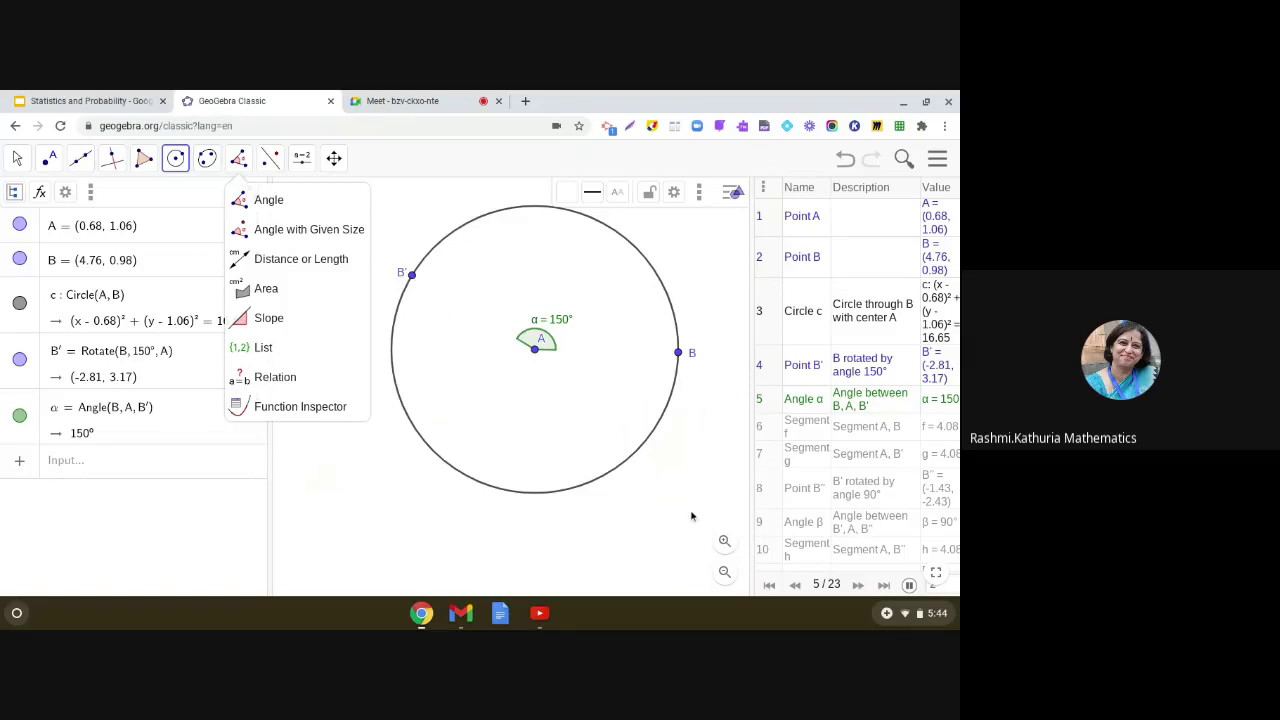
click(857, 587)
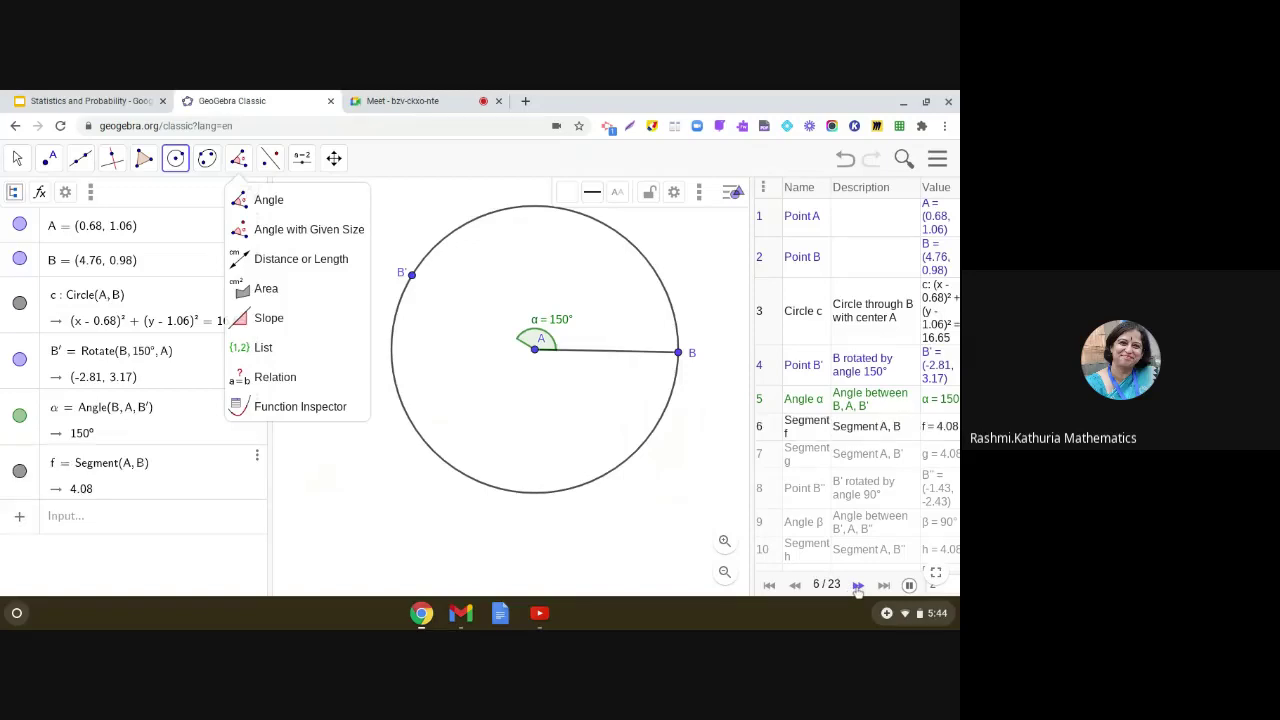
click(857, 587)
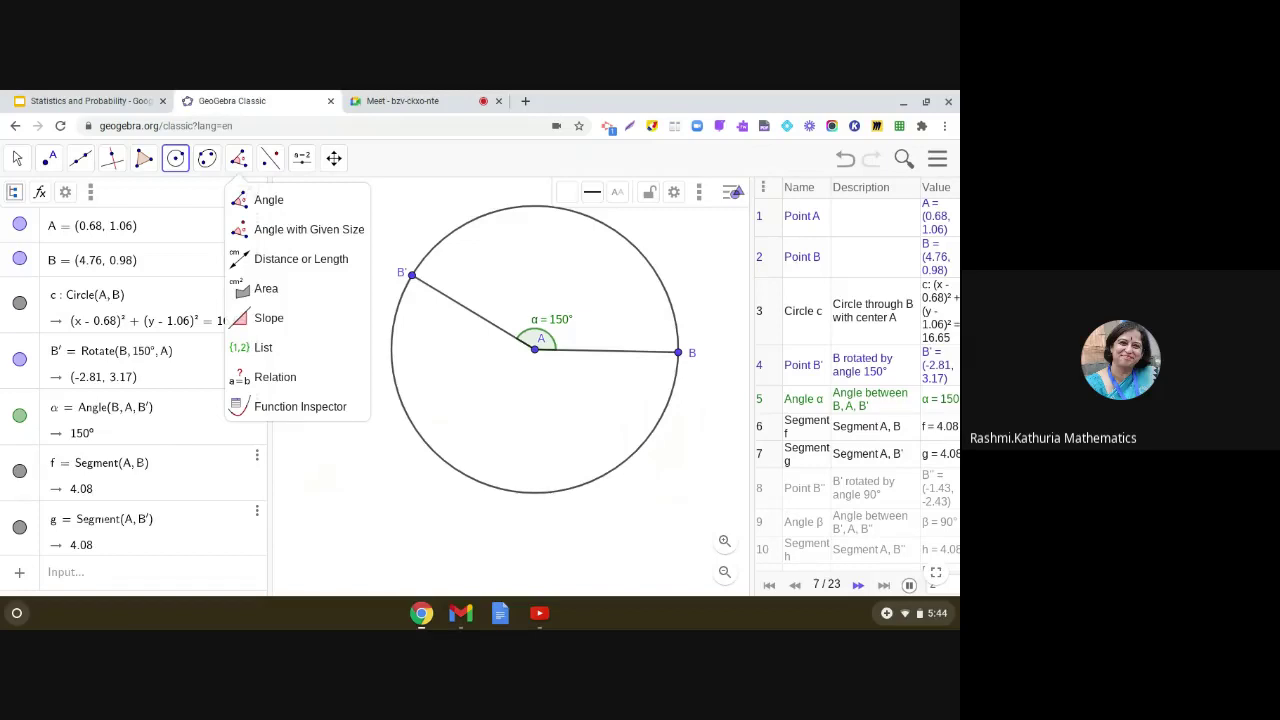
click(857, 585)
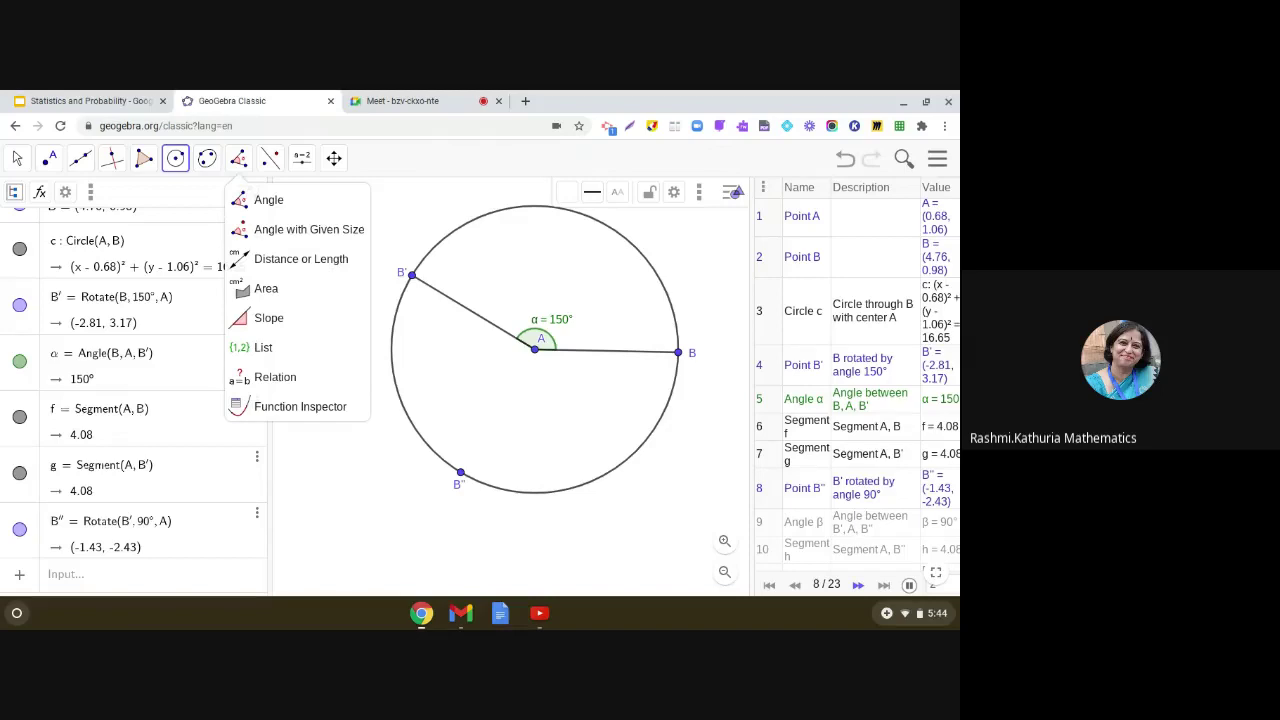
Replay to step 13: angle β = 90°, radius h, point B‴ at 75°, angle γ = 75°, radius to B‴
click(857, 586)
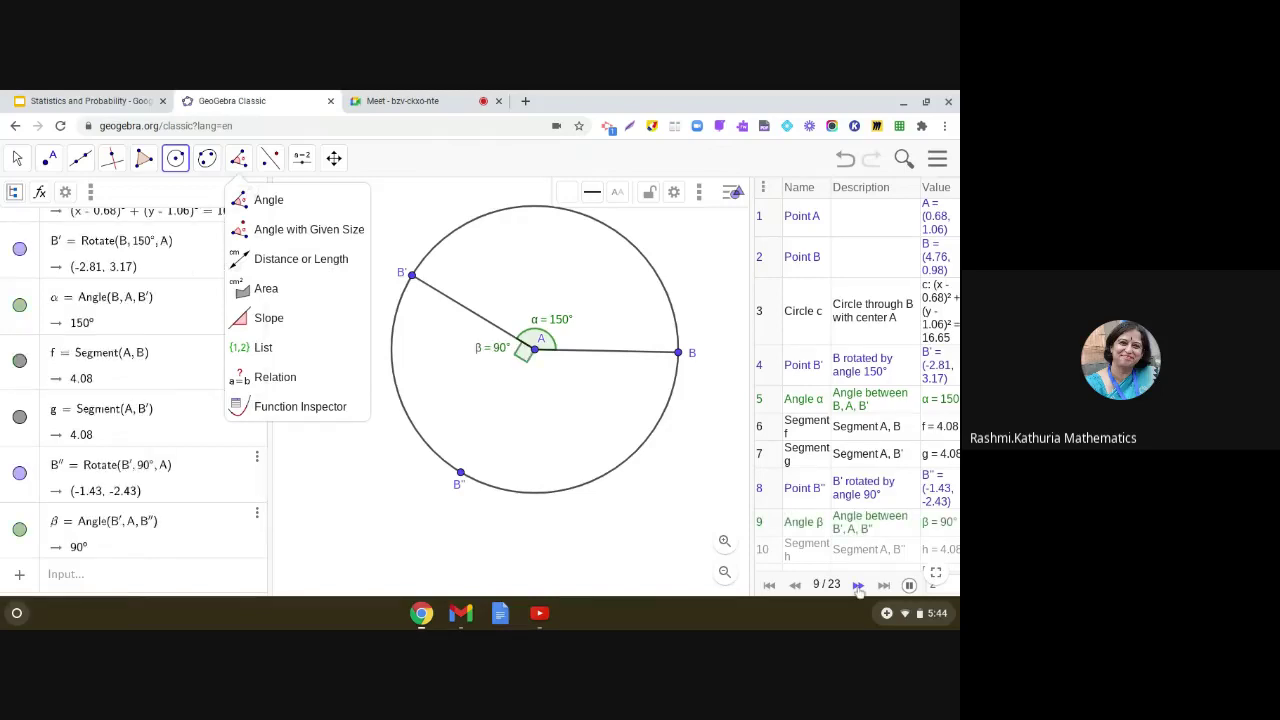
click(857, 586)
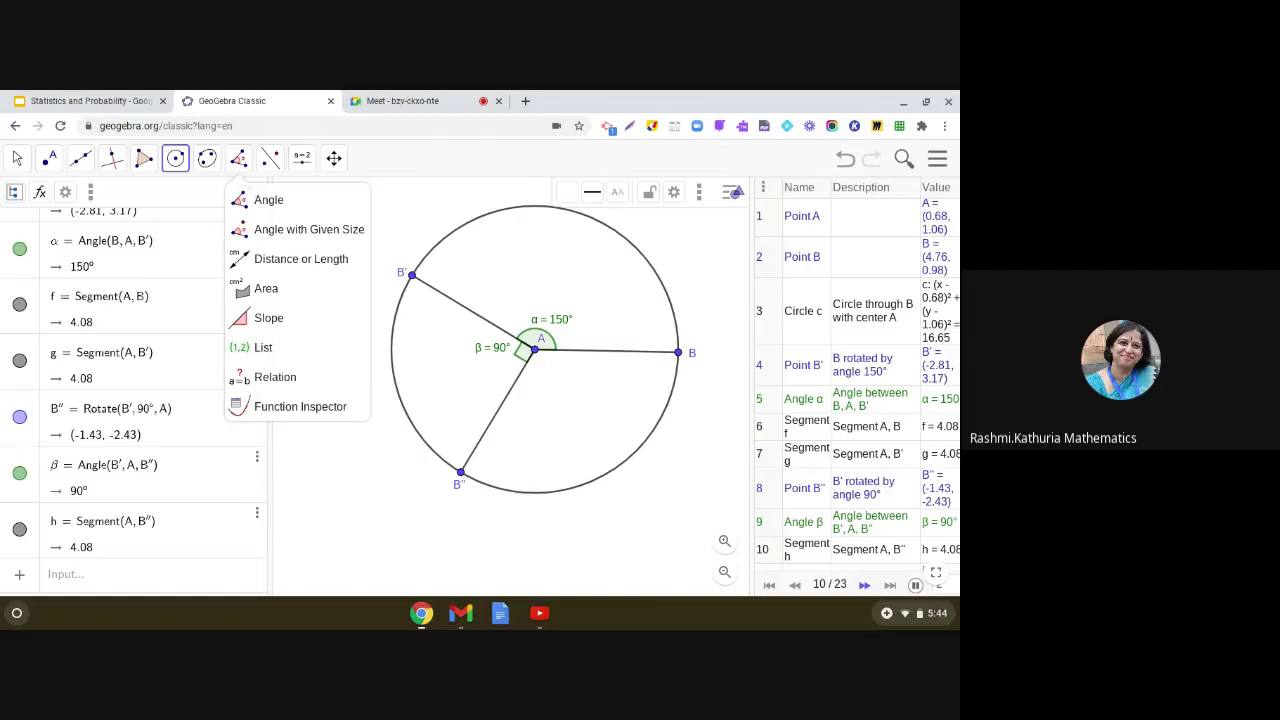
click(863, 586)
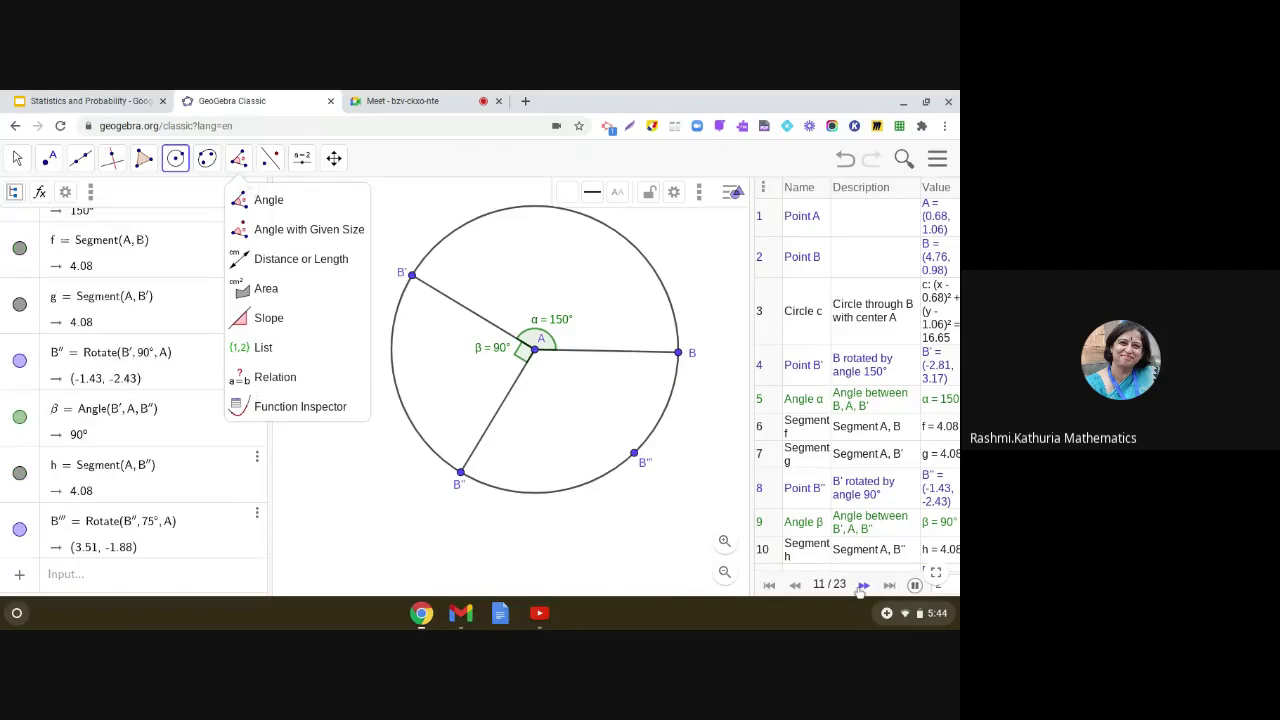
click(863, 586)
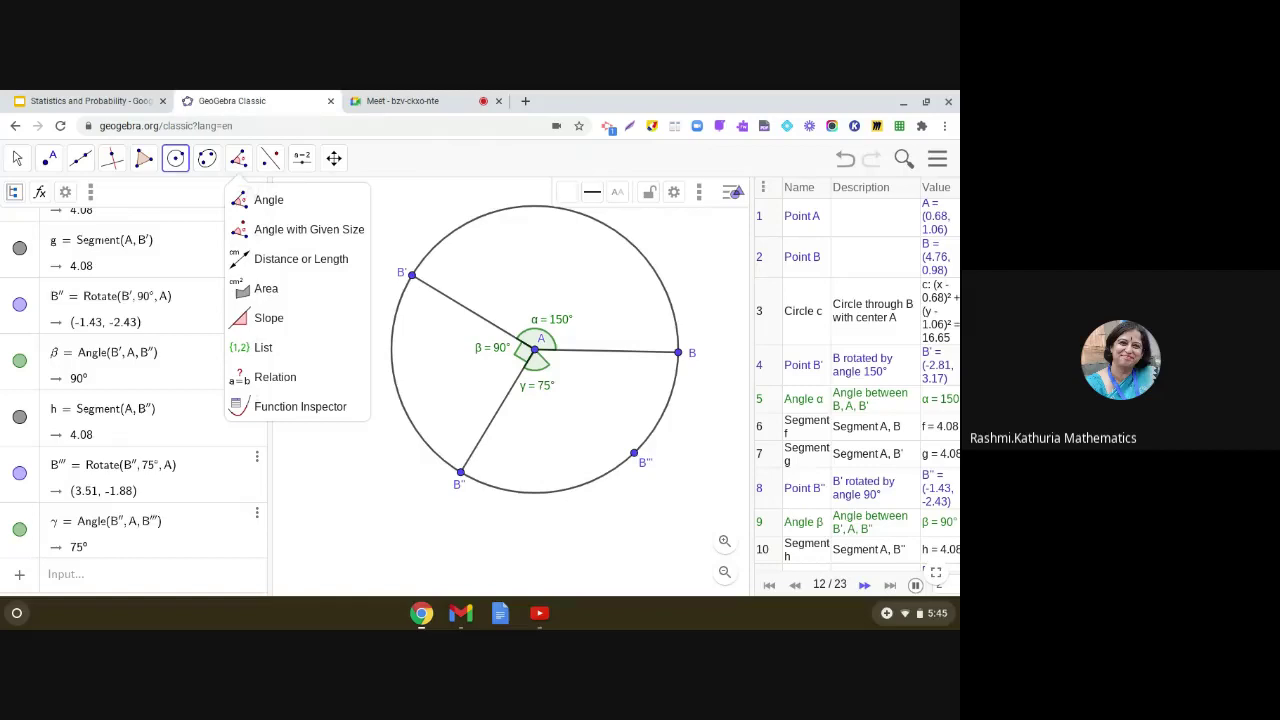
click(860, 587)
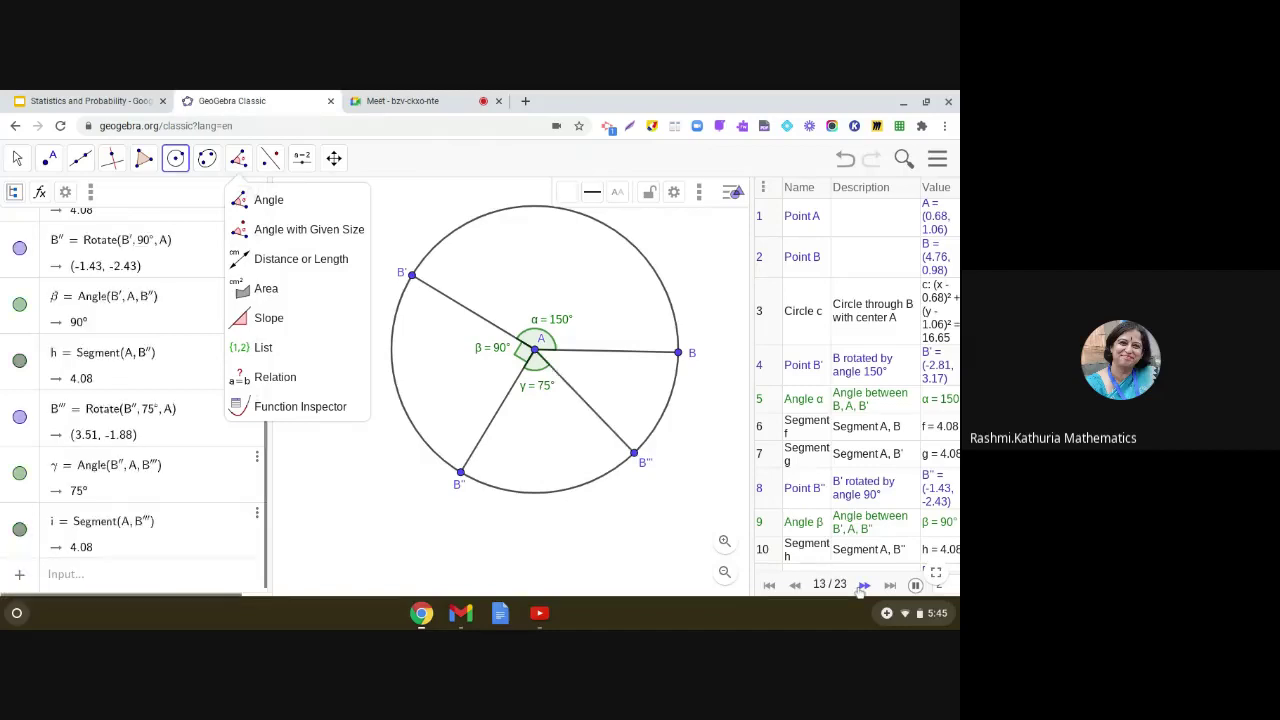
Replay to step 18, adding the Red, Green, Yellow and Blue labels and point C at 45°
click(860, 587)
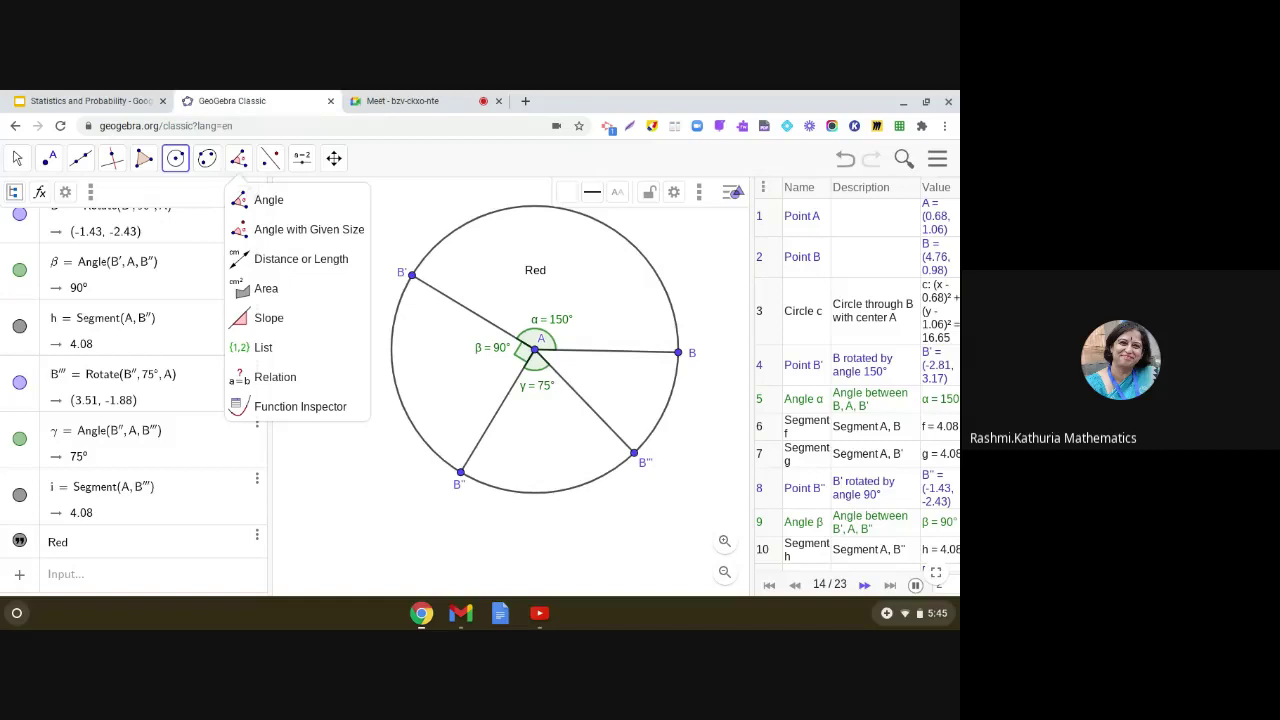
mouse_move(310, 176)
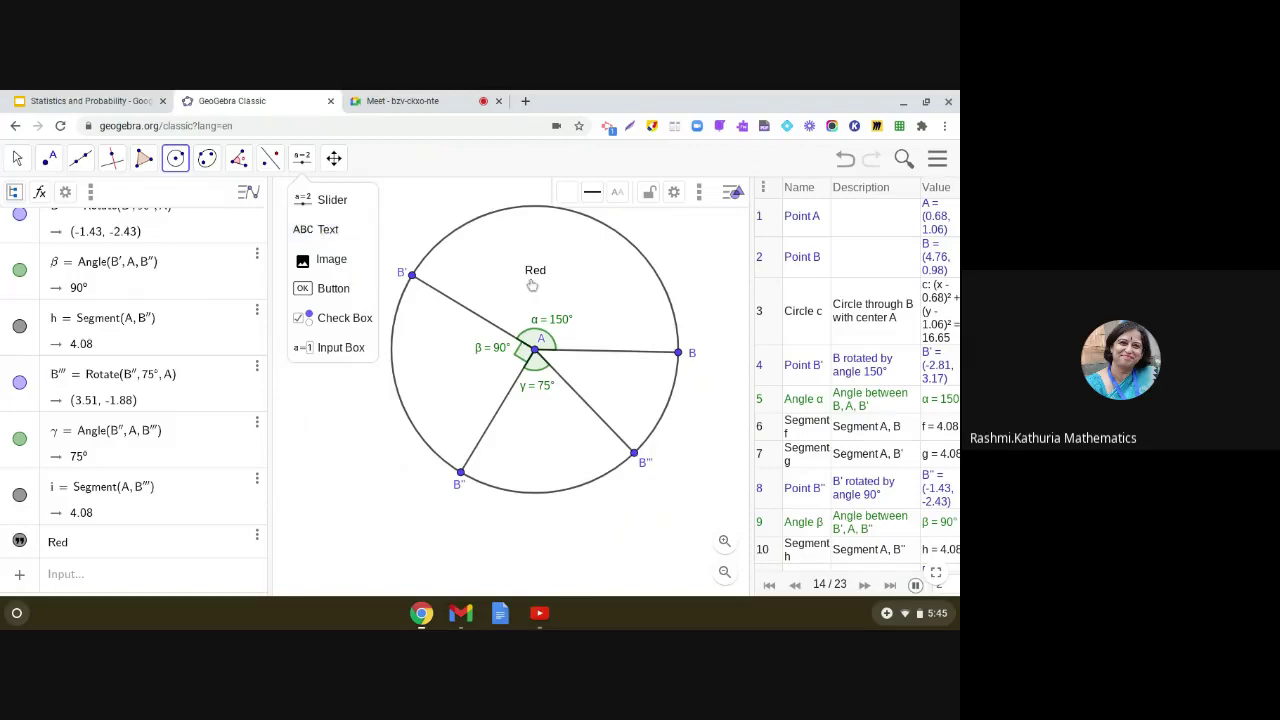
click(865, 585)
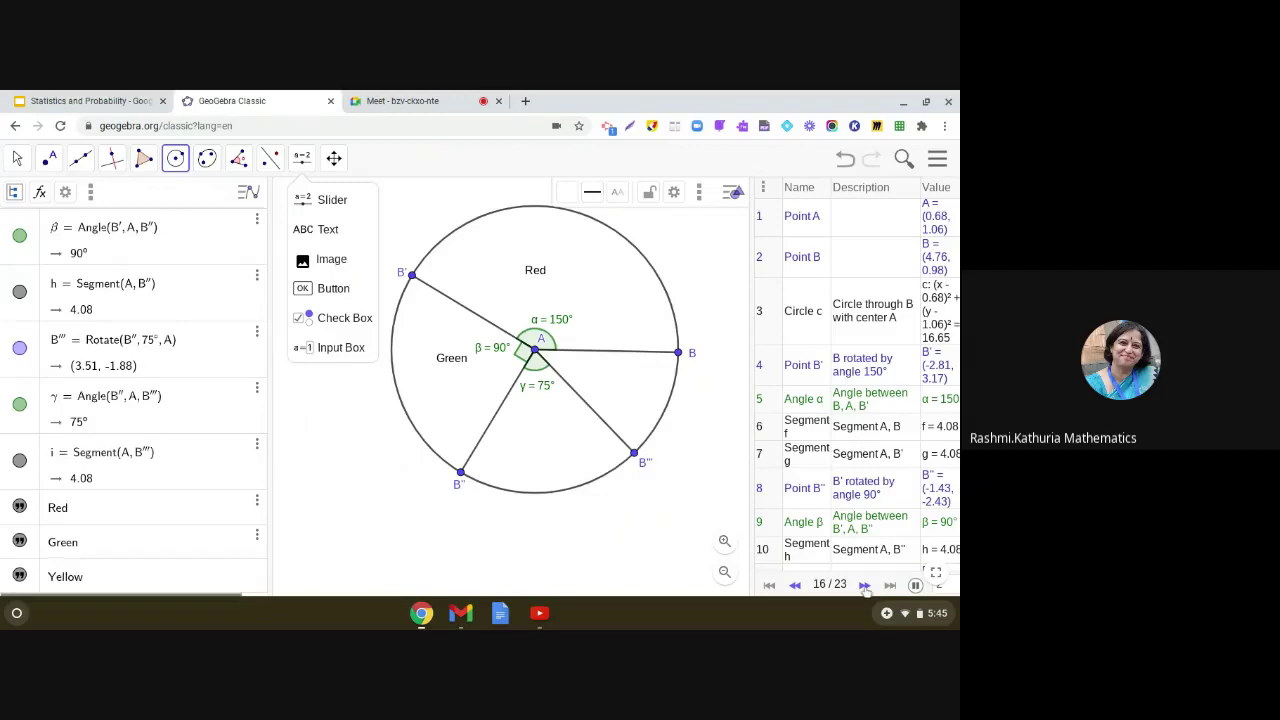
click(865, 585)
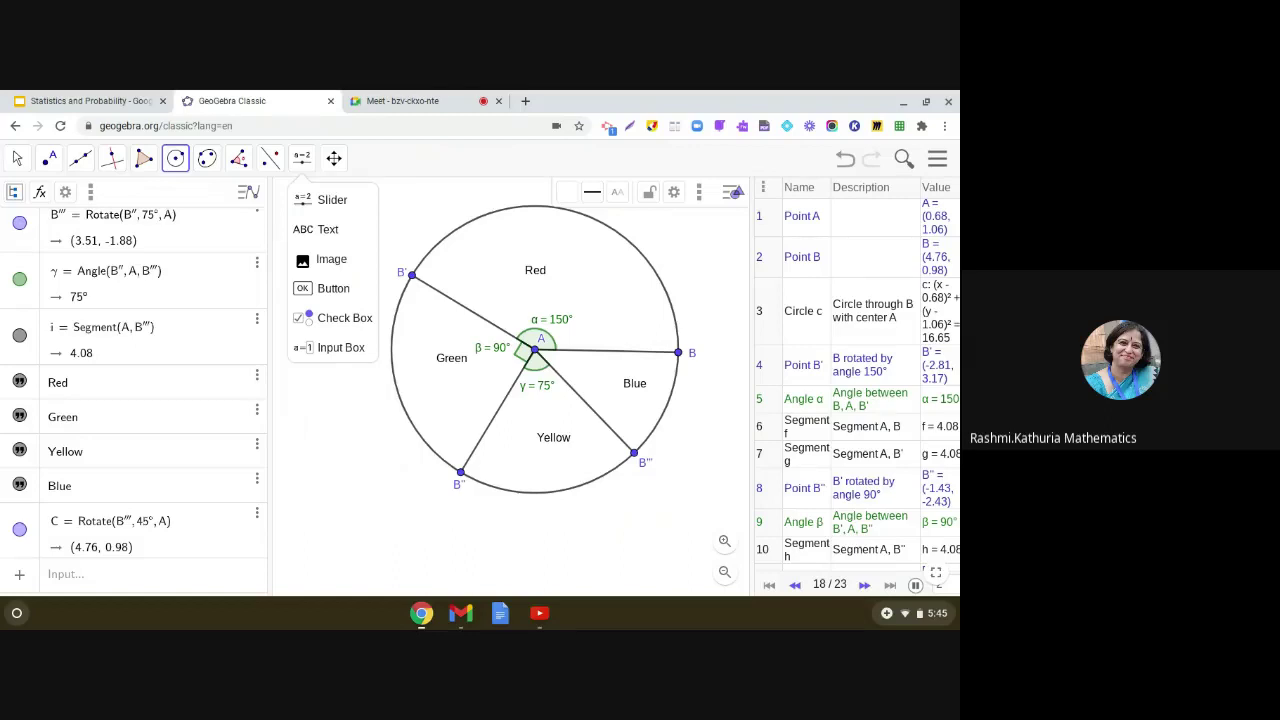
Show the sector tool options, then replay to add angle δ = 45° and red sector d (area 21.8)
click(183, 168)
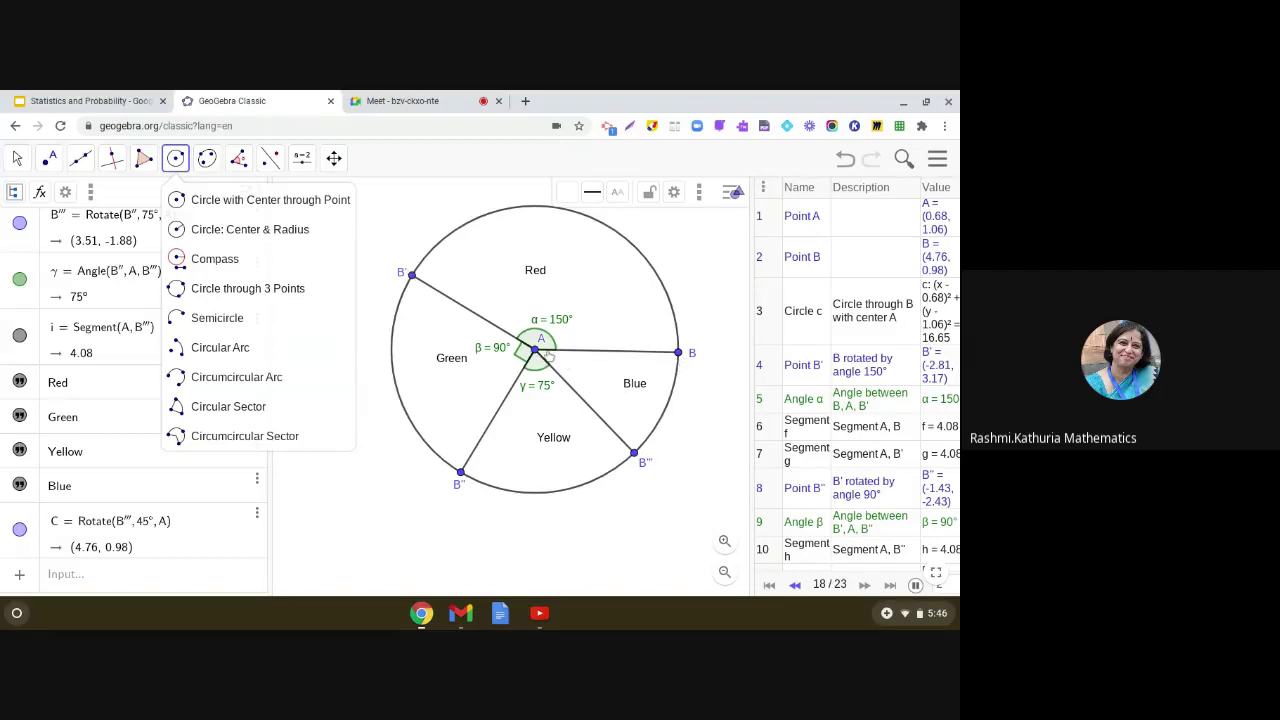
click(865, 586)
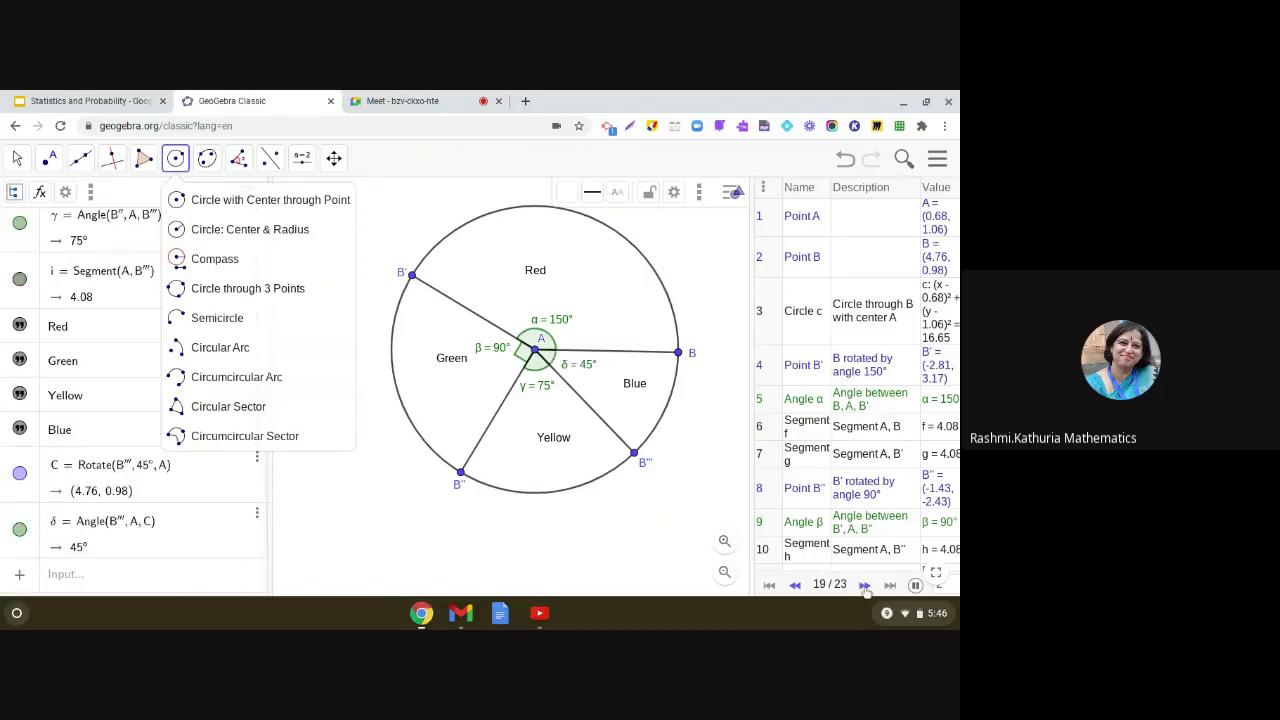
click(865, 586)
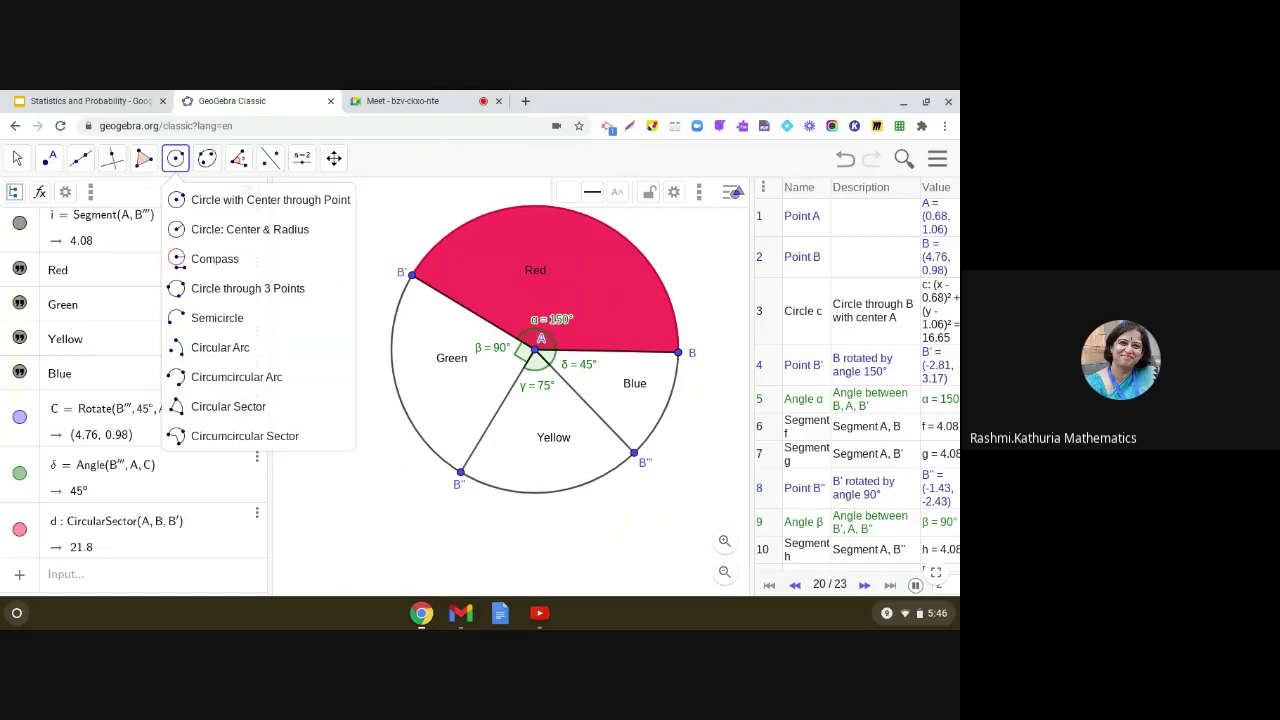
Circle the Circular Sector option with the annotation pen, then clear the marking
click(652, 127)
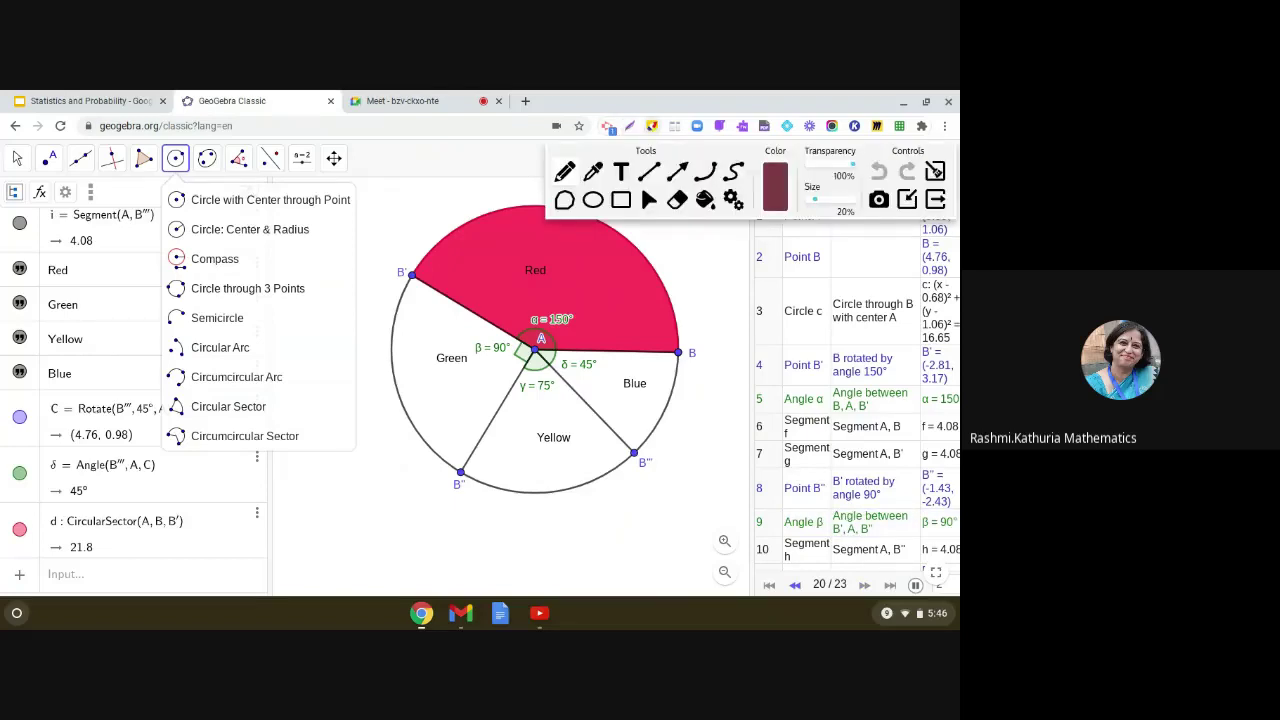
click(566, 178)
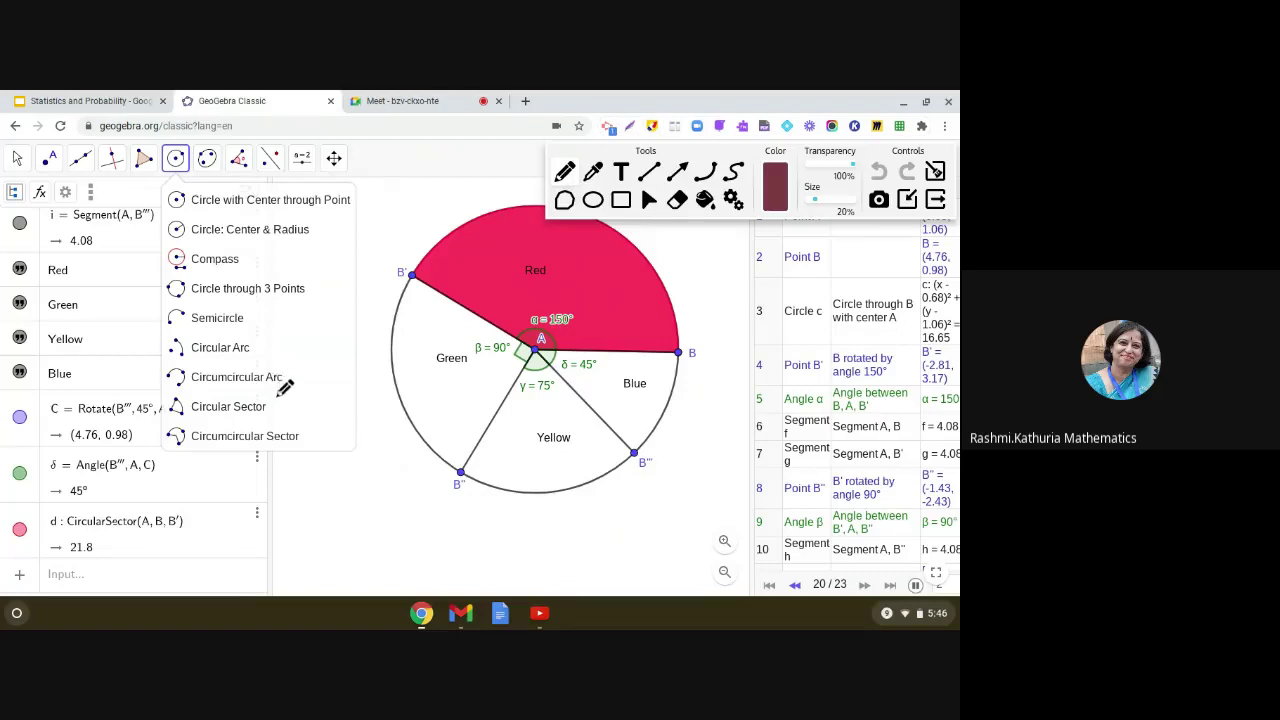
mouse_move(277, 395)
mouse_down()
mouse_move(168, 400)
mouse_move(250, 420)
mouse_move(276, 408)
mouse_move(275, 388)
mouse_up()
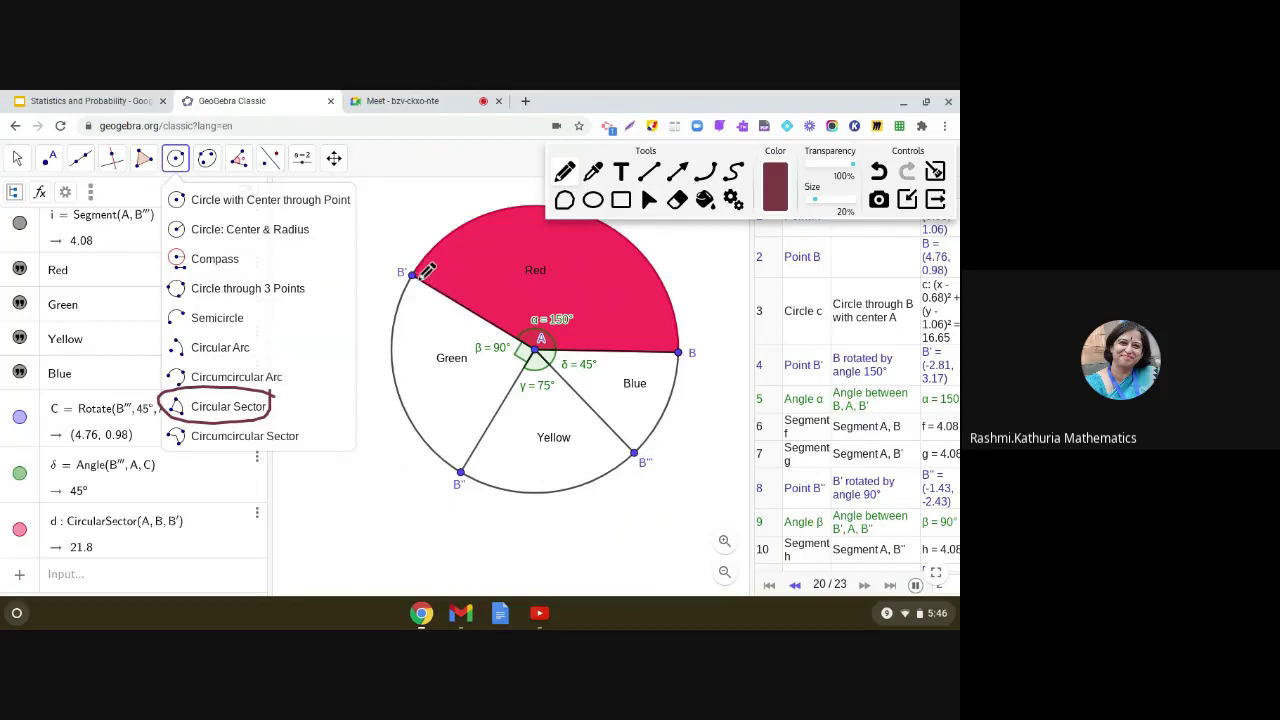
click(935, 172)
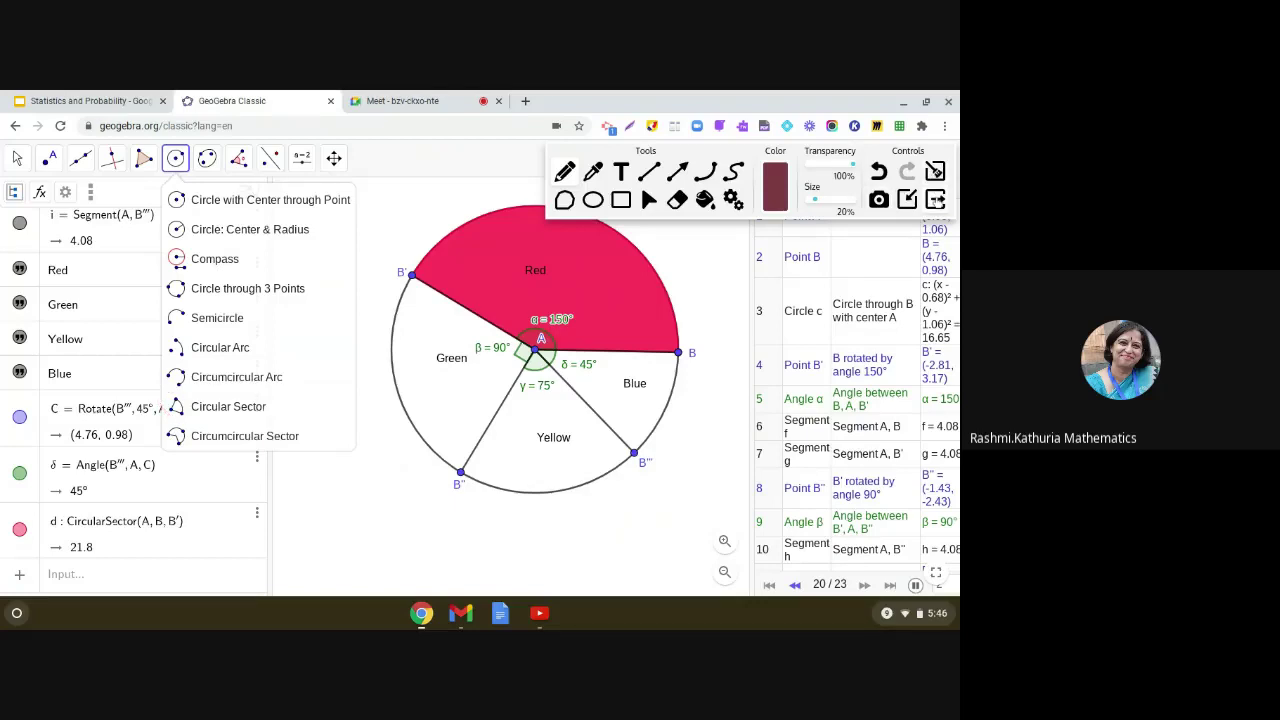
Replay to 23/23, filling green sector e (13.08), yellow k (10.9) and blue p (6.54)
click(865, 586)
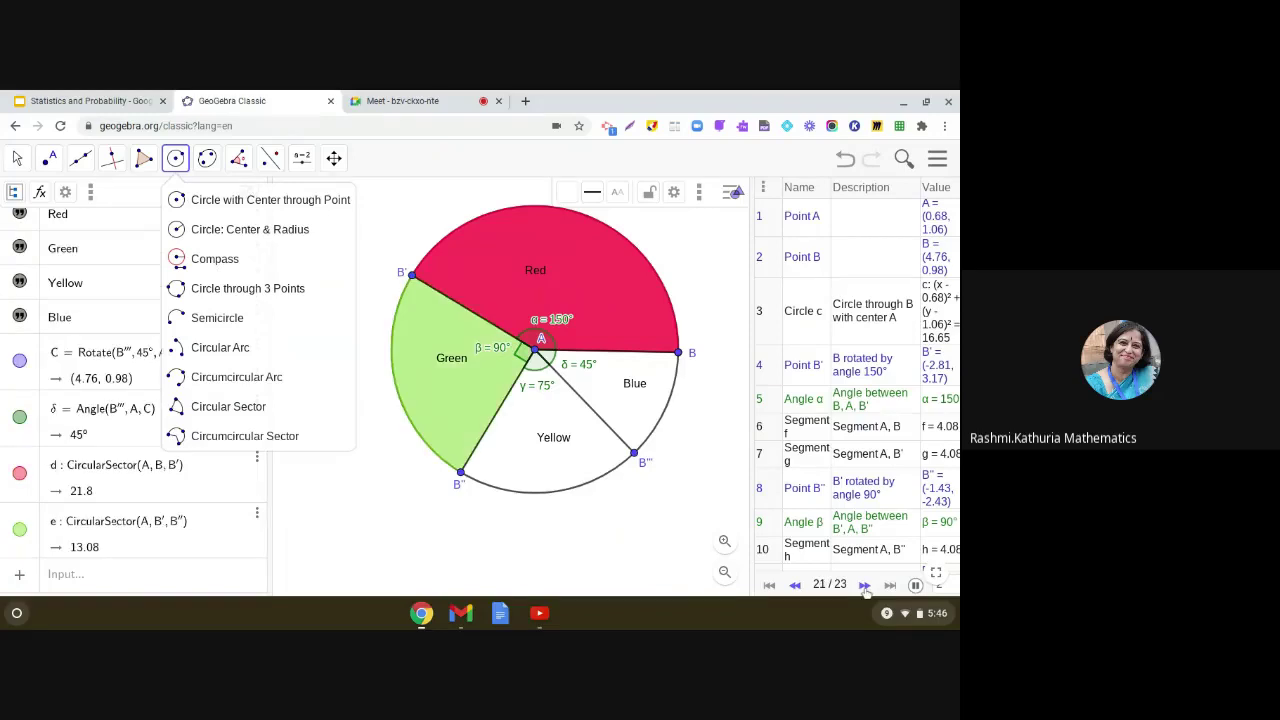
click(865, 586)
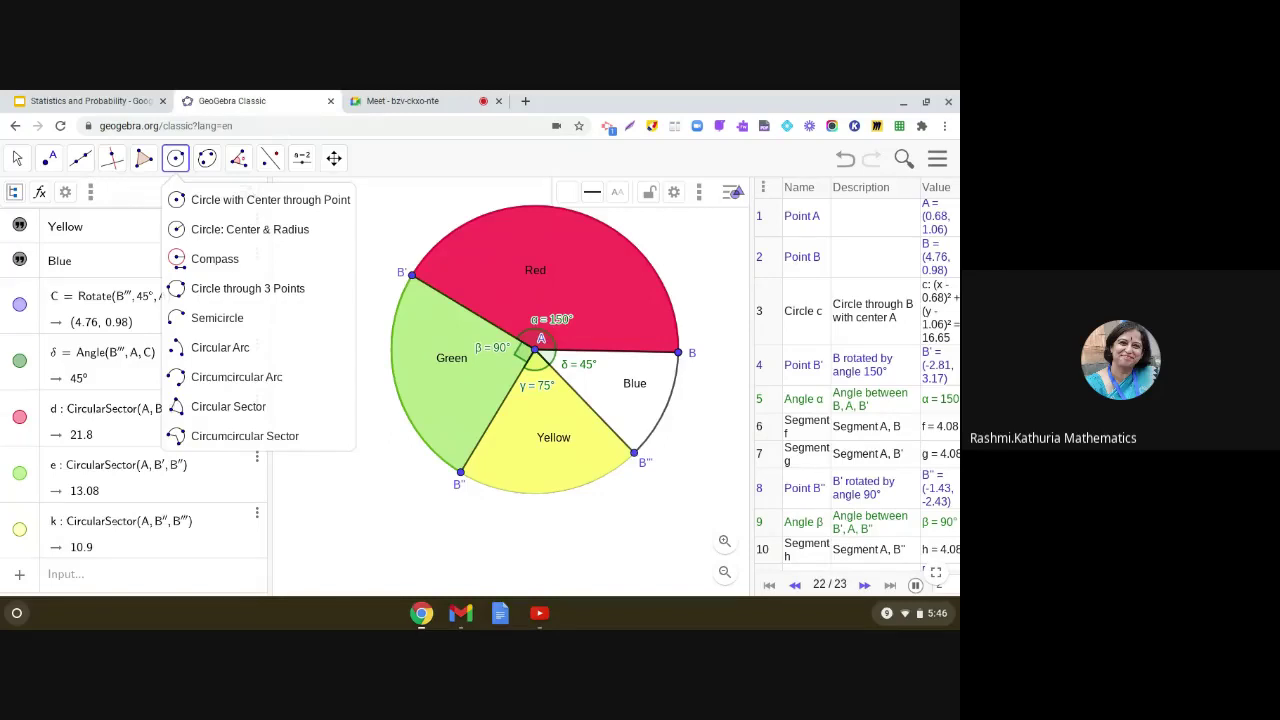
click(865, 586)
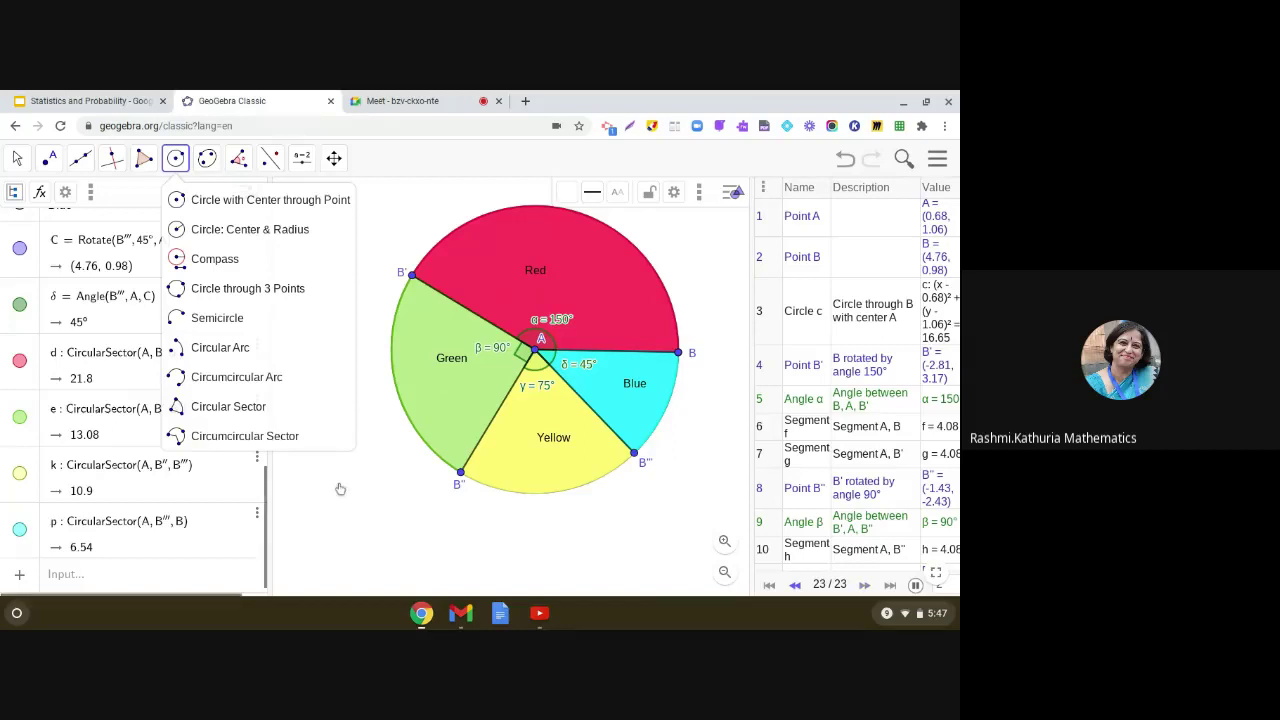
click(228, 406)
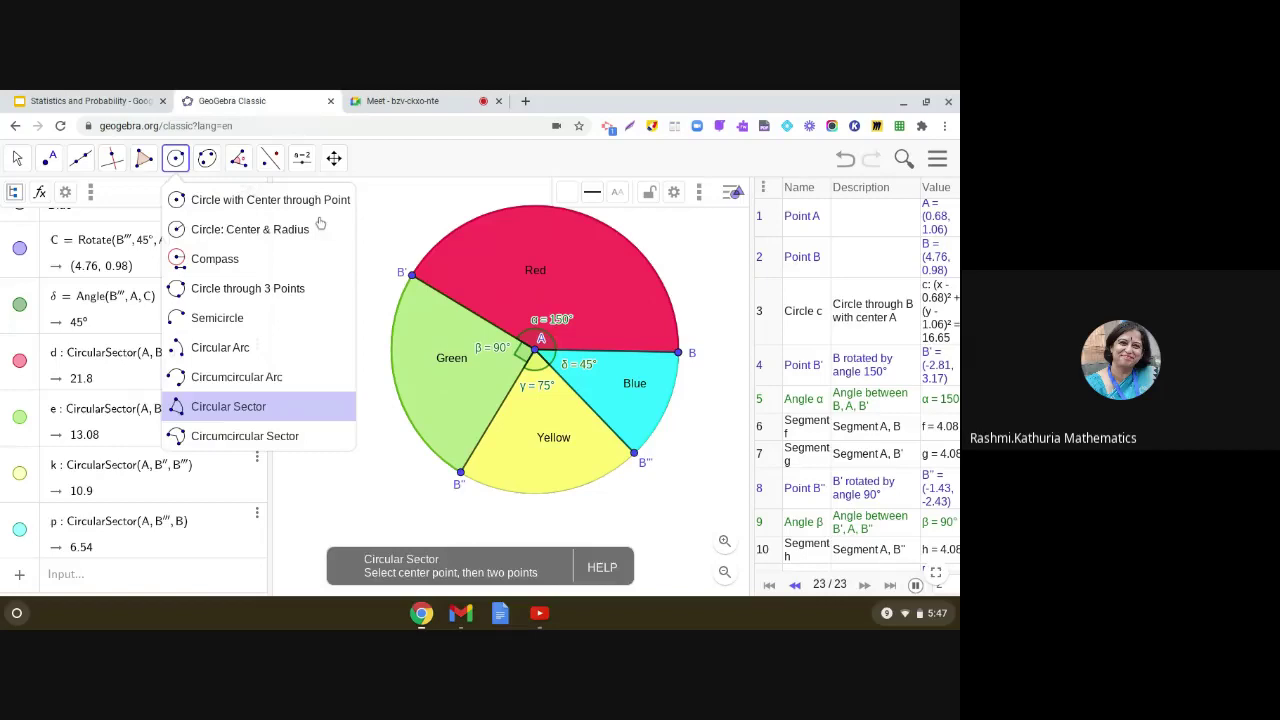
click(366, 496)
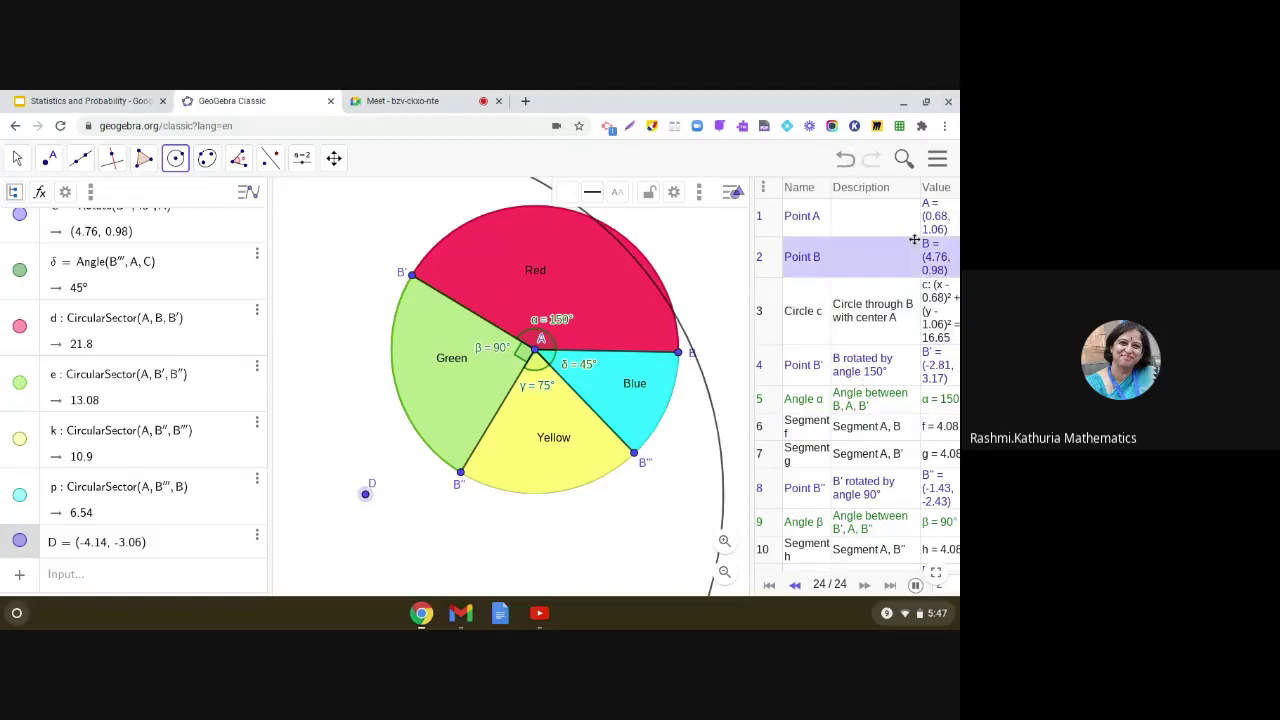
click(846, 165)
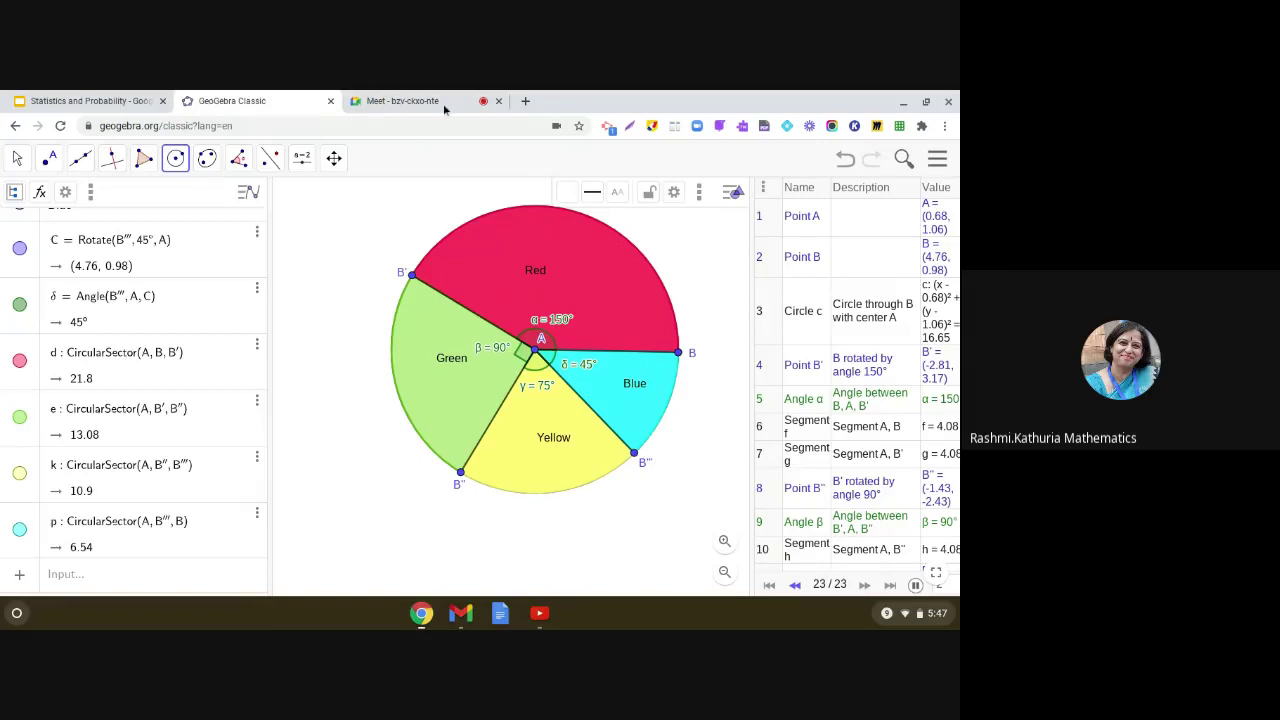
Return to the Google Meet call, where the presentation is still being shared
click(410, 101)
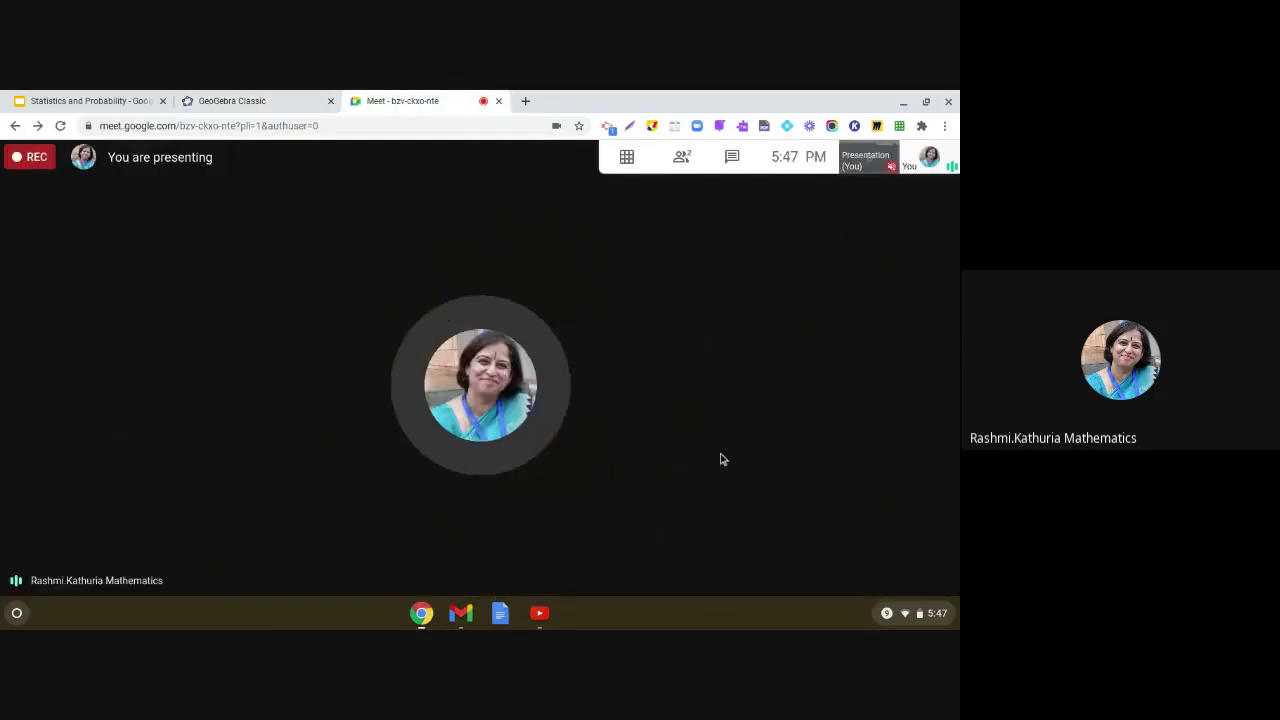